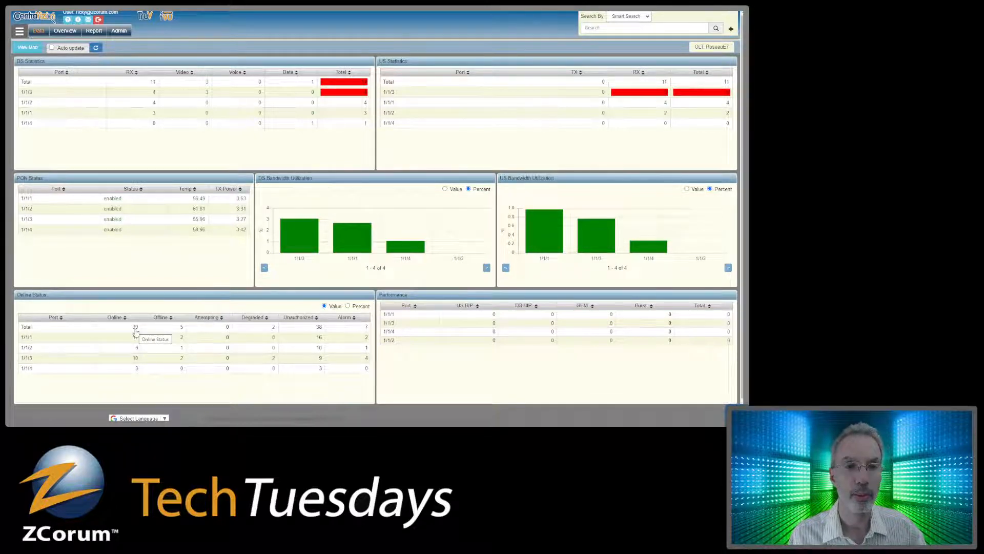
List all online ONTs from the total online status and open the details of the first named subscriber's device.
left_click(136, 332)
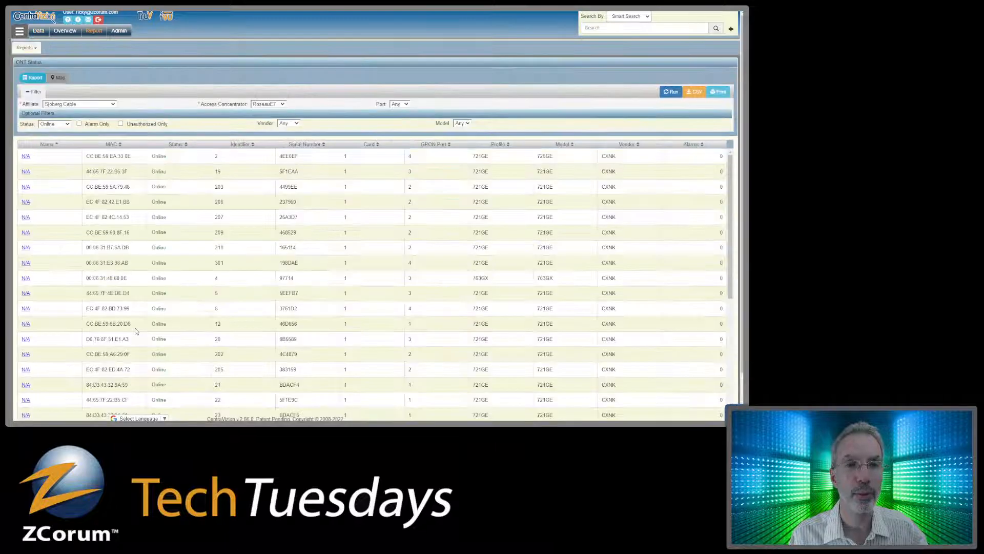
scroll(195, 248, "down", 5)
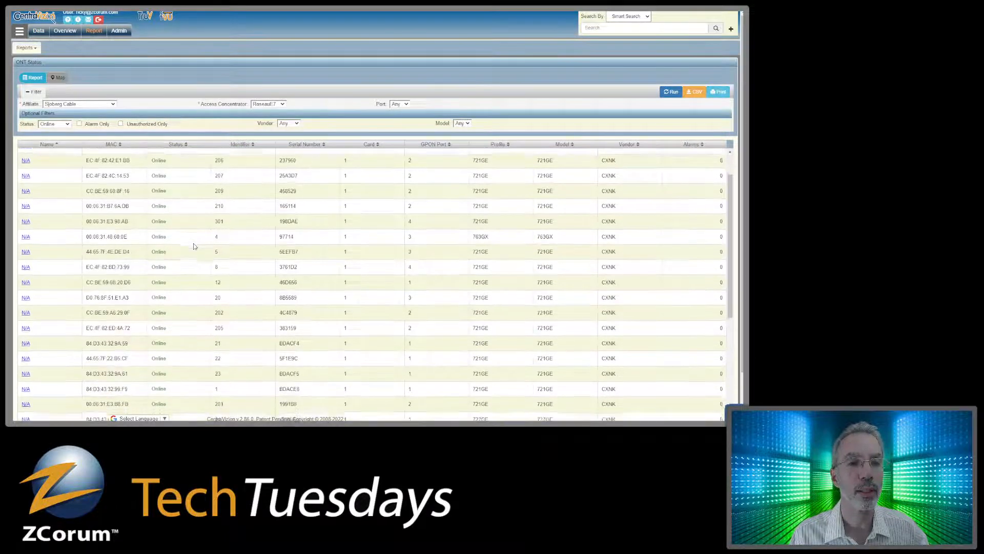
scroll(194, 245, "down", 1)
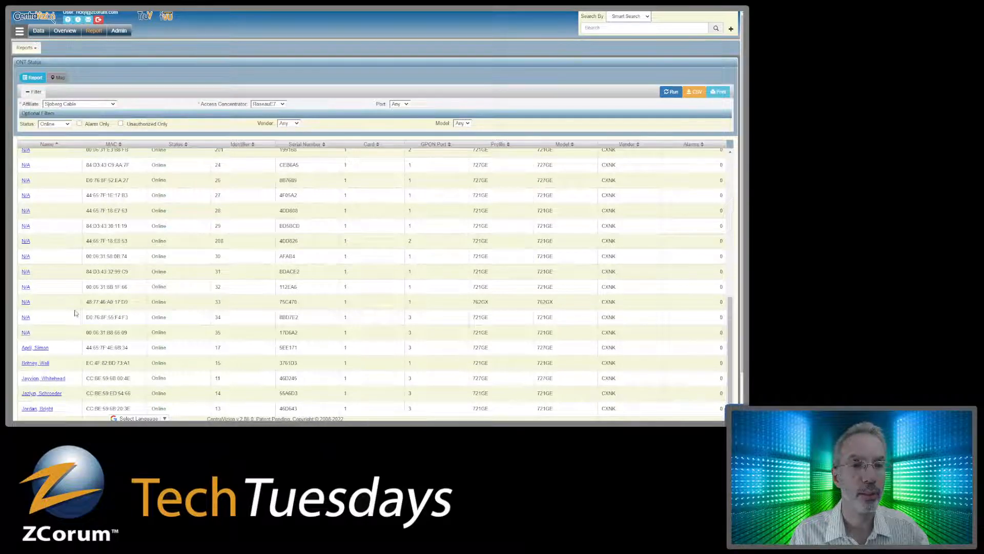
left_click(41, 348)
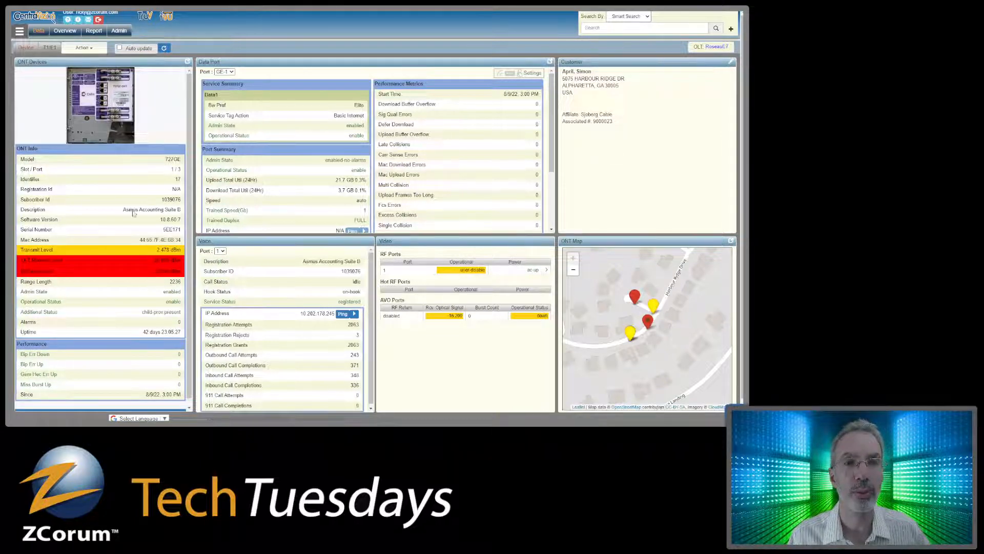
Check the data port choices by switching to GE-2 and back to GE-1.
left_click(231, 72)
left_click(226, 85)
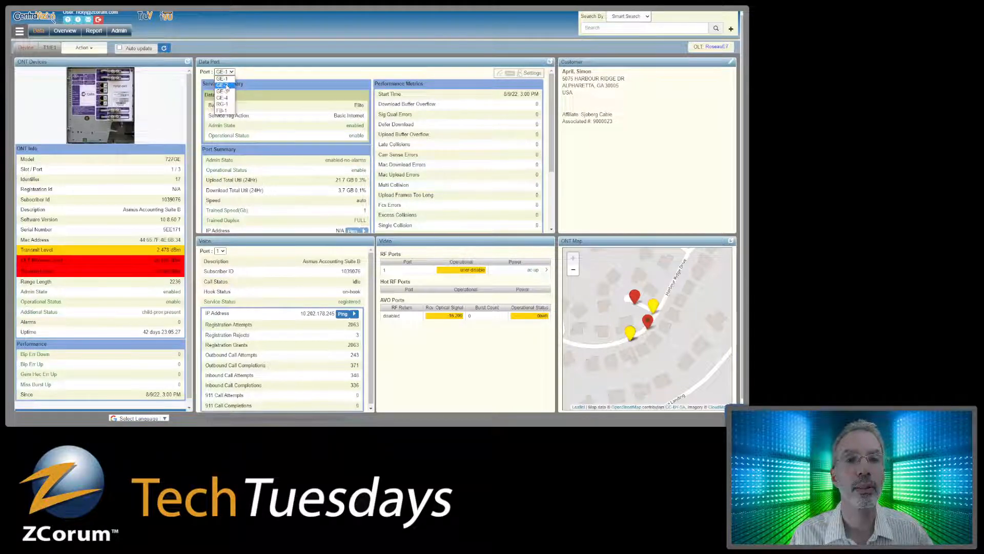
left_click(230, 73)
left_click(225, 78)
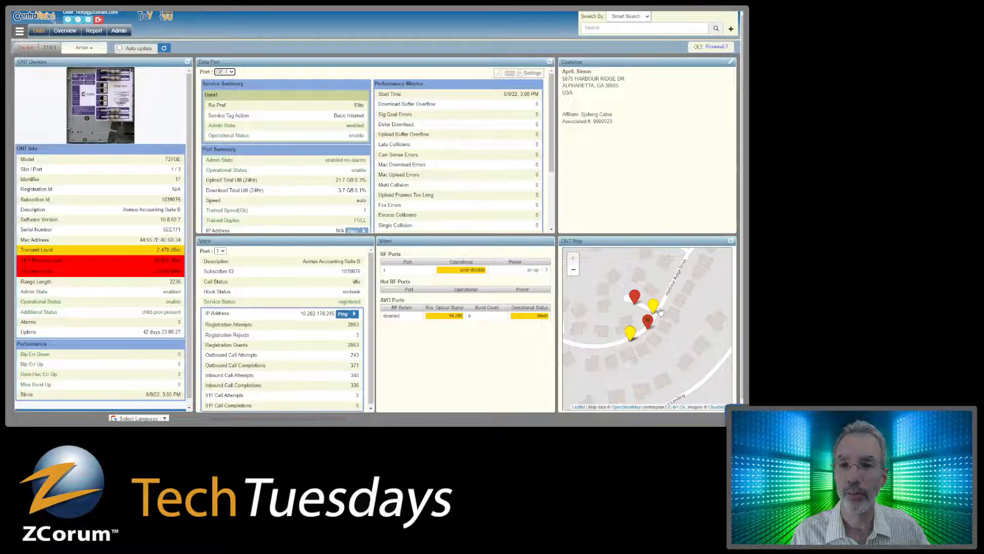
Check the neighbouring red and yellow markers on the ONT map, and open the device details for the red one.
left_click(635, 296)
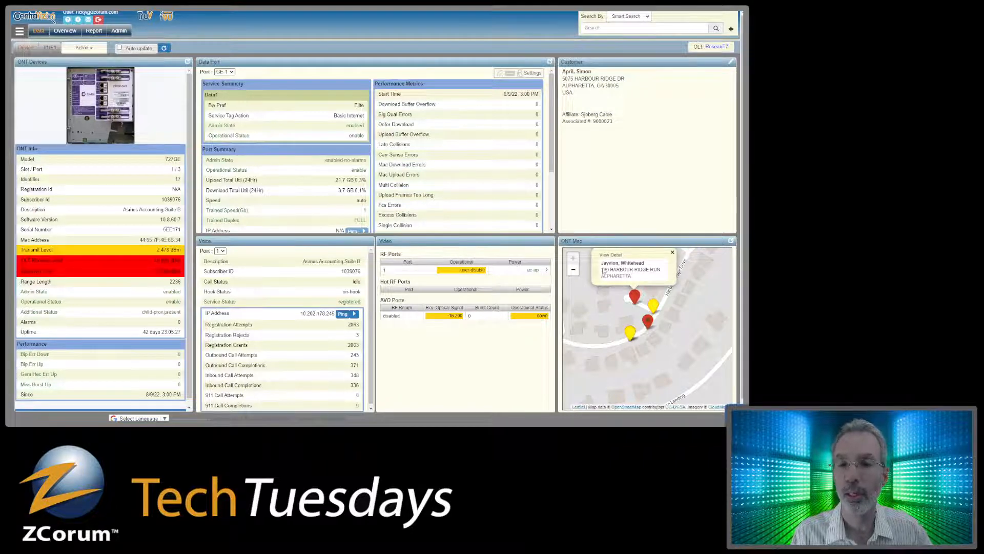
left_click(652, 306)
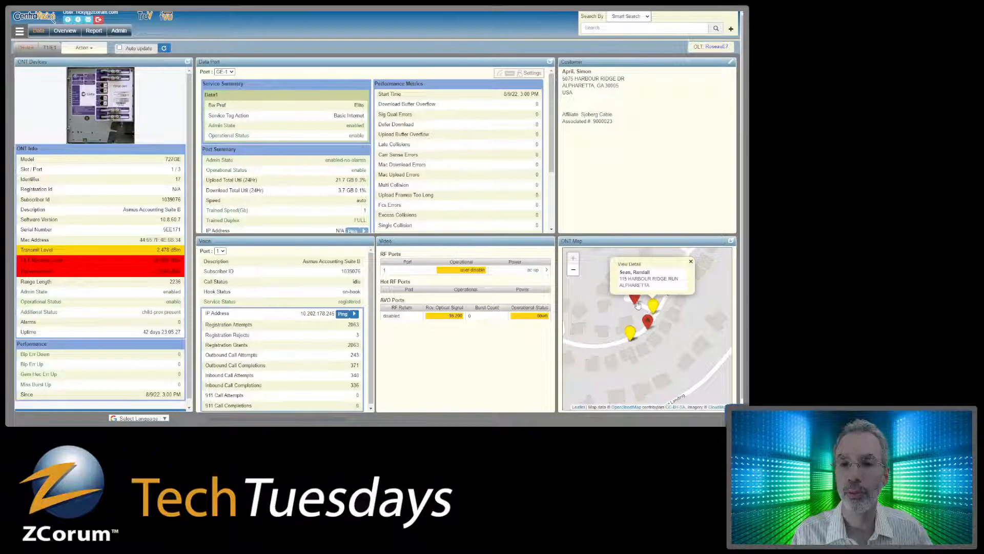
left_click(636, 302)
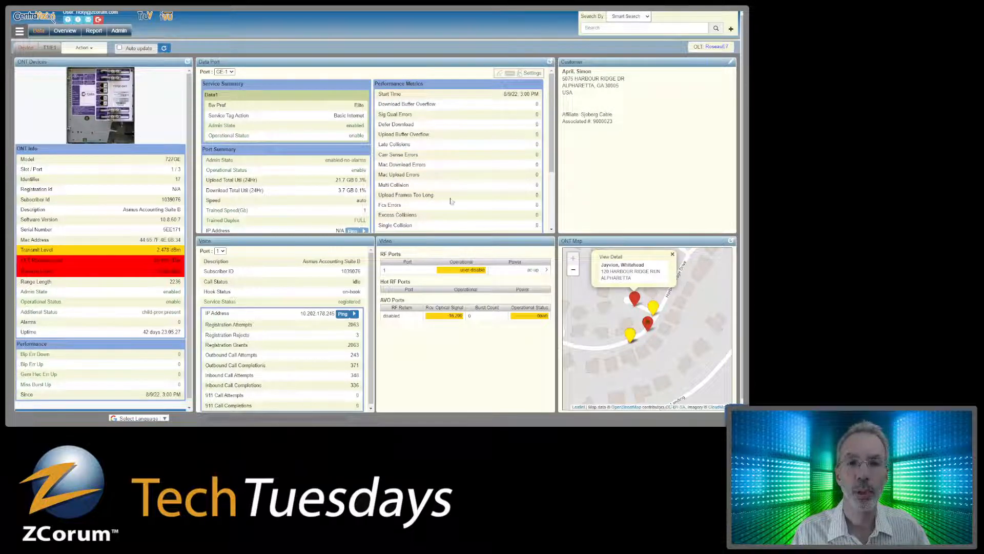
left_click(613, 258)
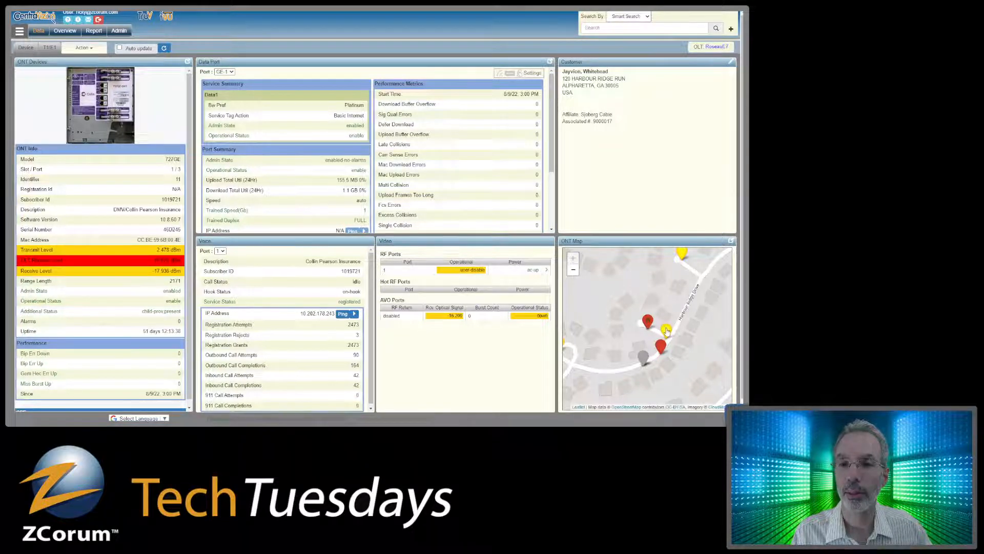
Open the device details for the yellow marker farther north along Harbour Ridge Drive on the ONT map.
left_click(681, 257)
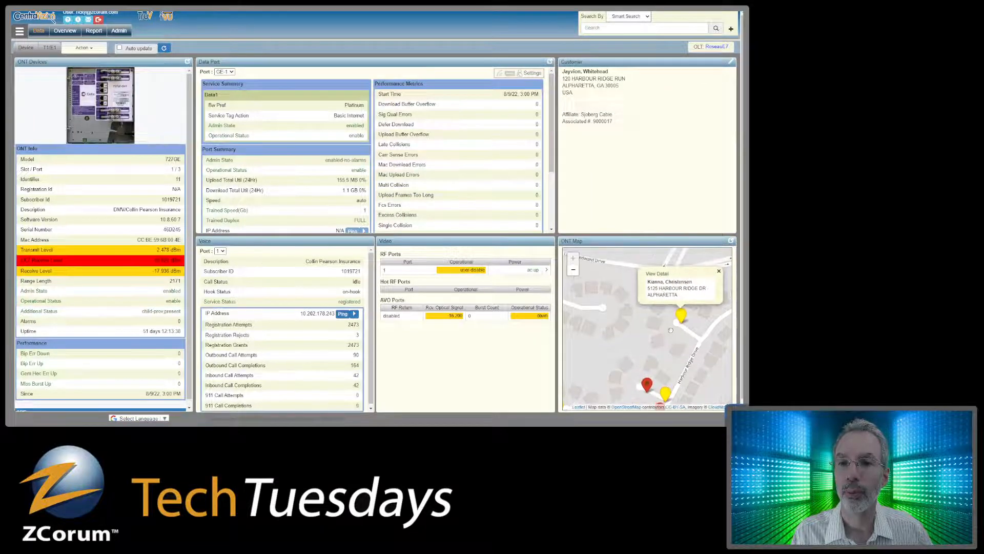
left_click(661, 281)
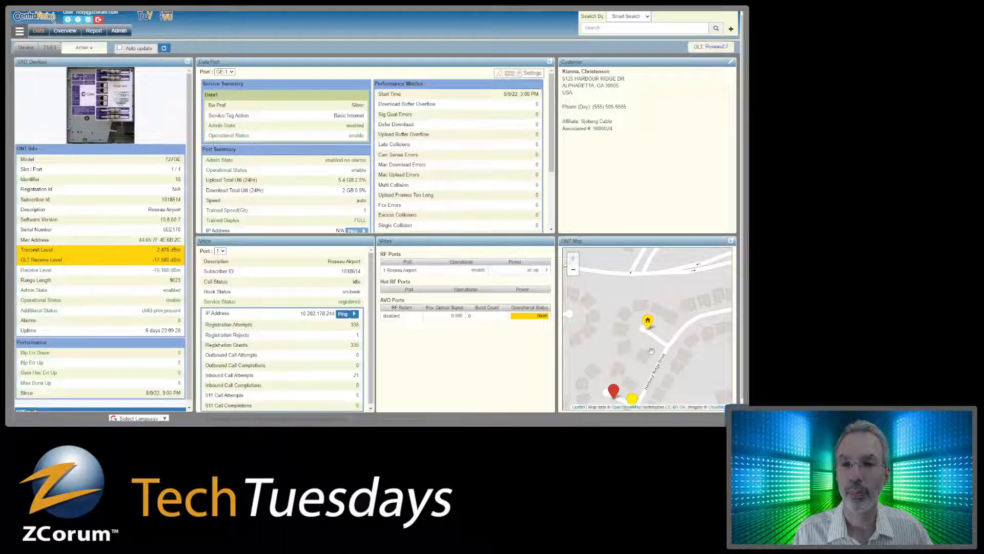
left_click_drag(652, 346, 669, 295)
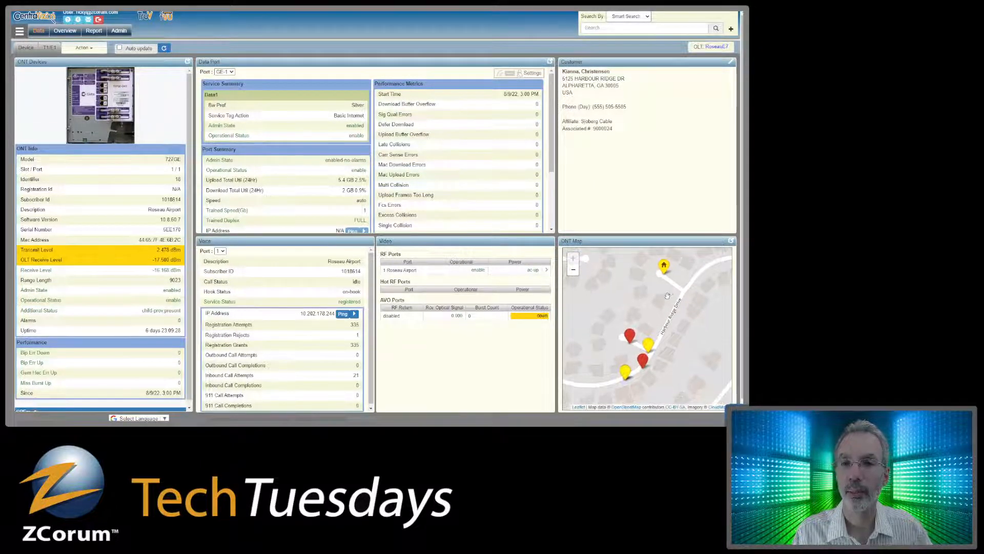
Expand the ONT map into the detail map and center the neighbourhood's markers around Harbour Ridge Drive.
left_click(732, 242)
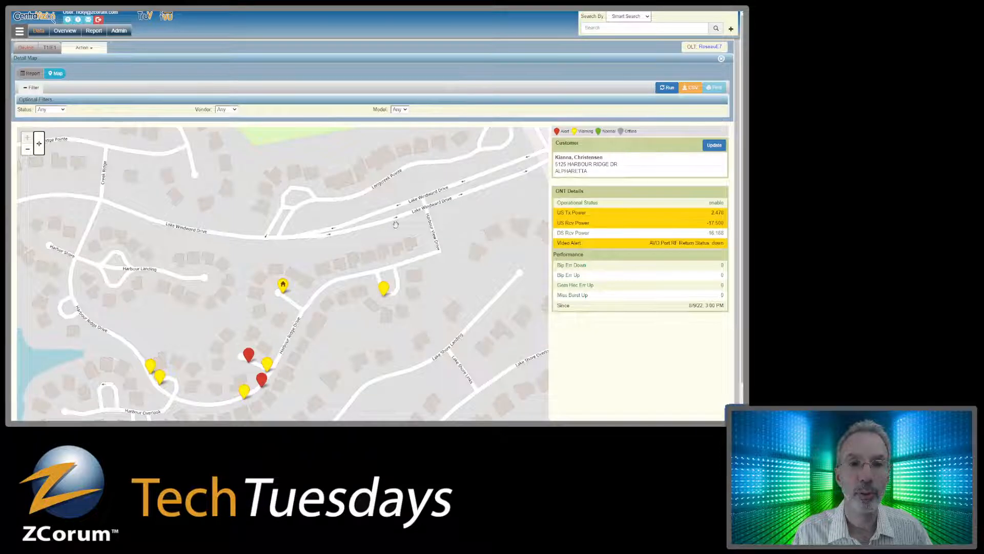
left_click_drag(283, 233, 342, 189)
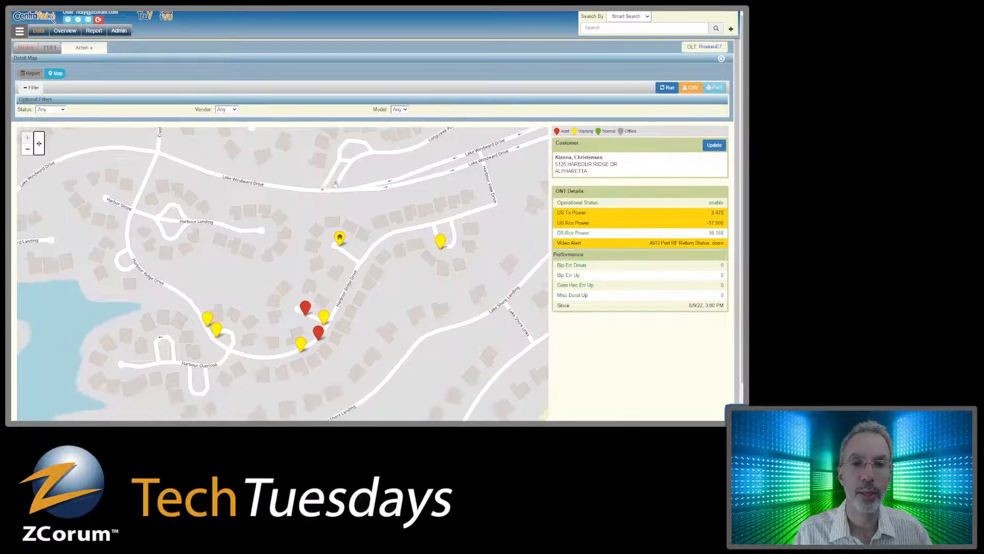
left_click_drag(315, 145, 309, 163)
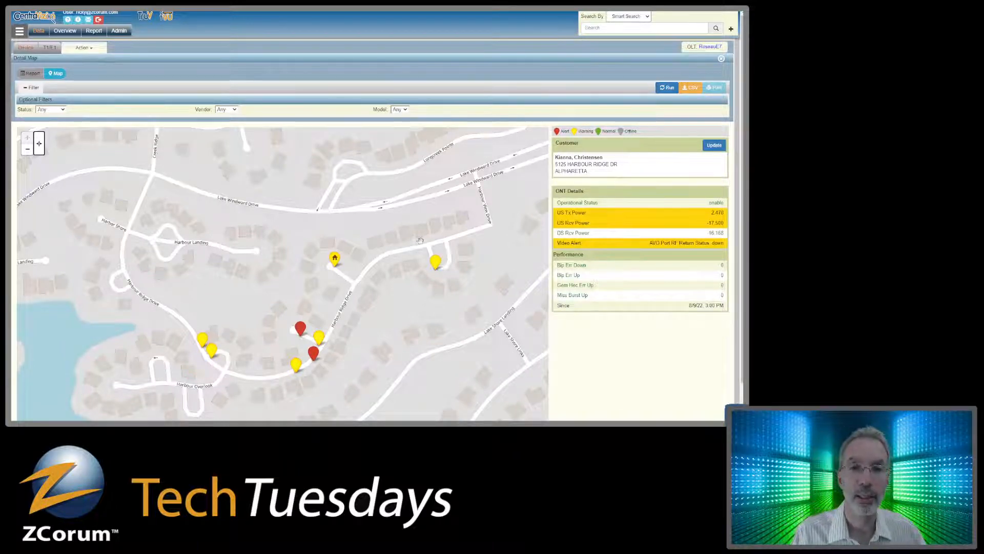
left_click_drag(357, 298, 372, 275)
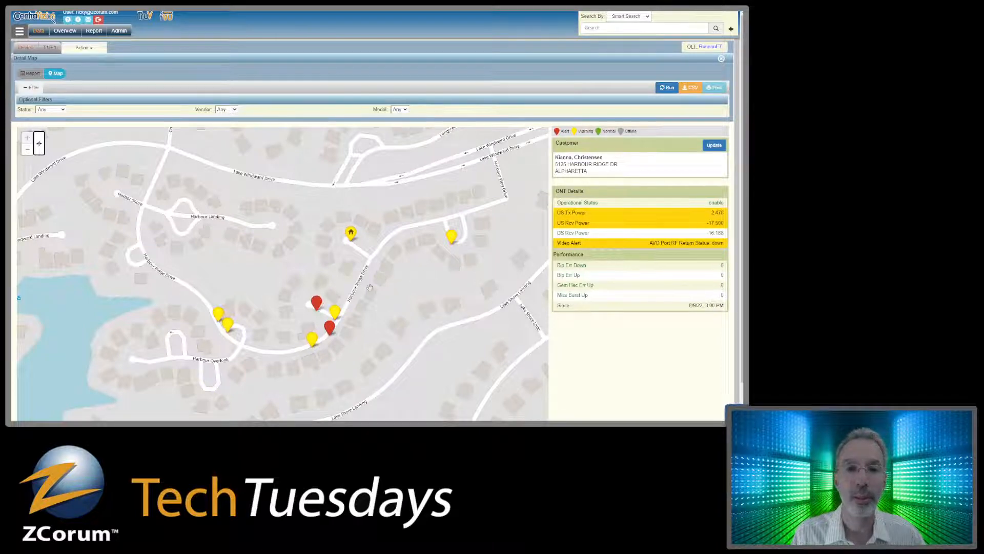
Compare the power levels and alerts of the two red markers and two yellow markers along Harbour Ridge Drive.
left_click(317, 304)
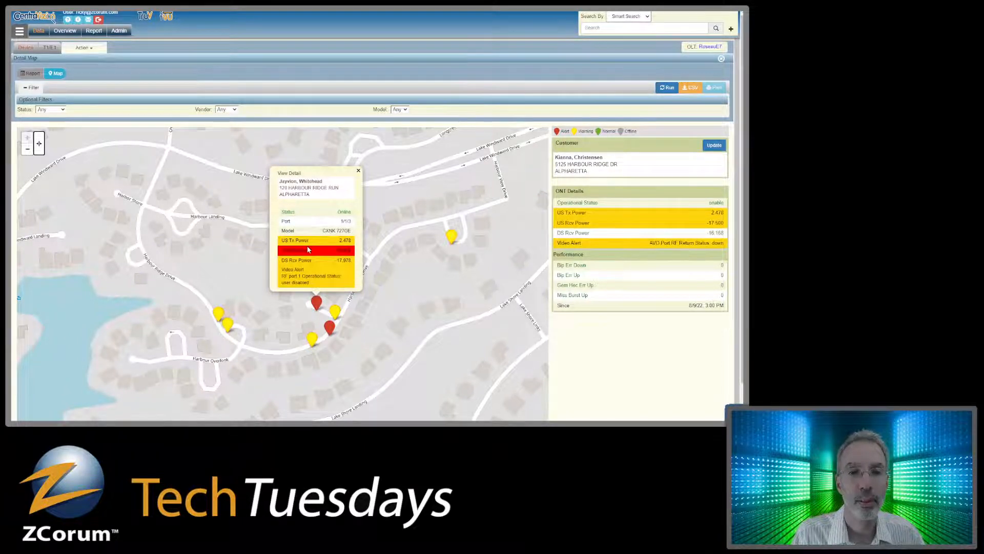
left_click(330, 329)
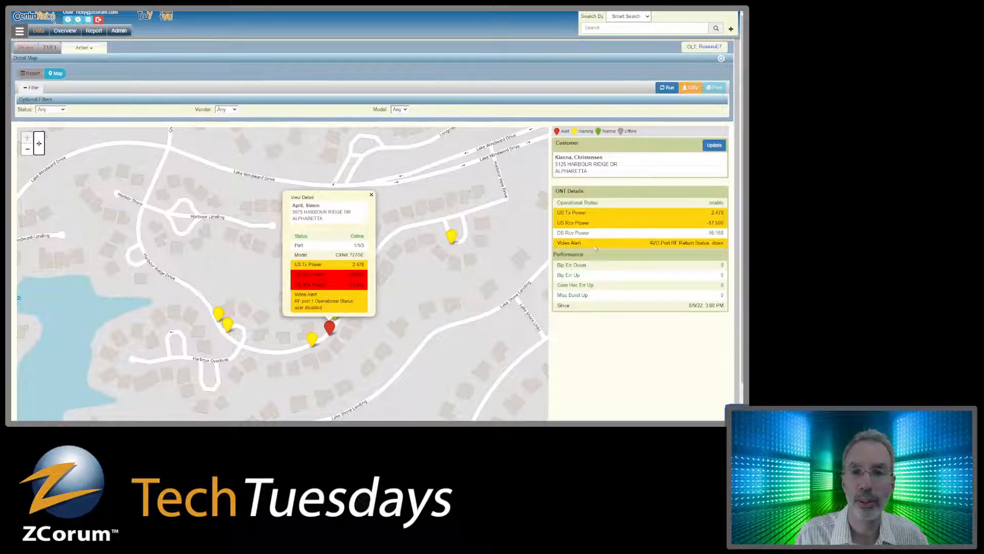
left_click(313, 348)
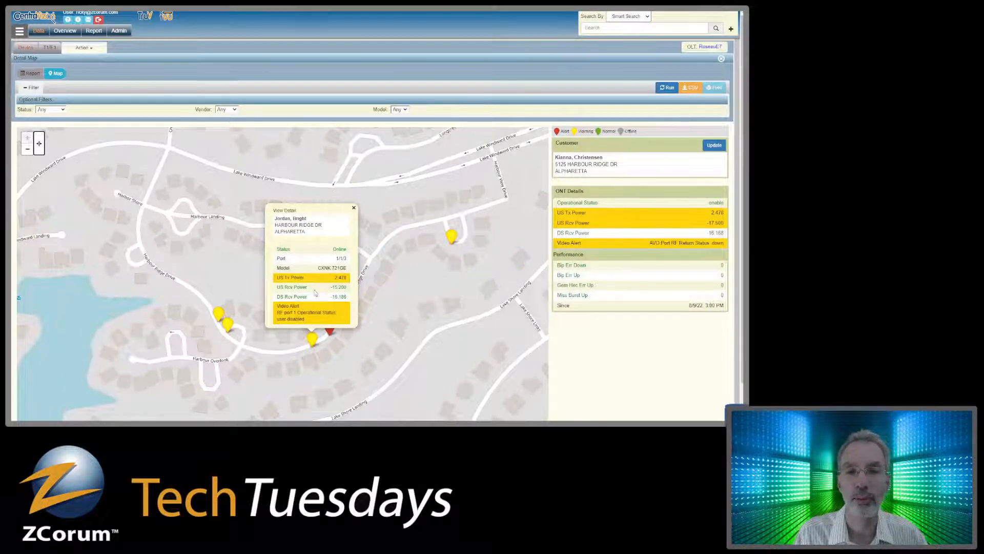
left_click(233, 329)
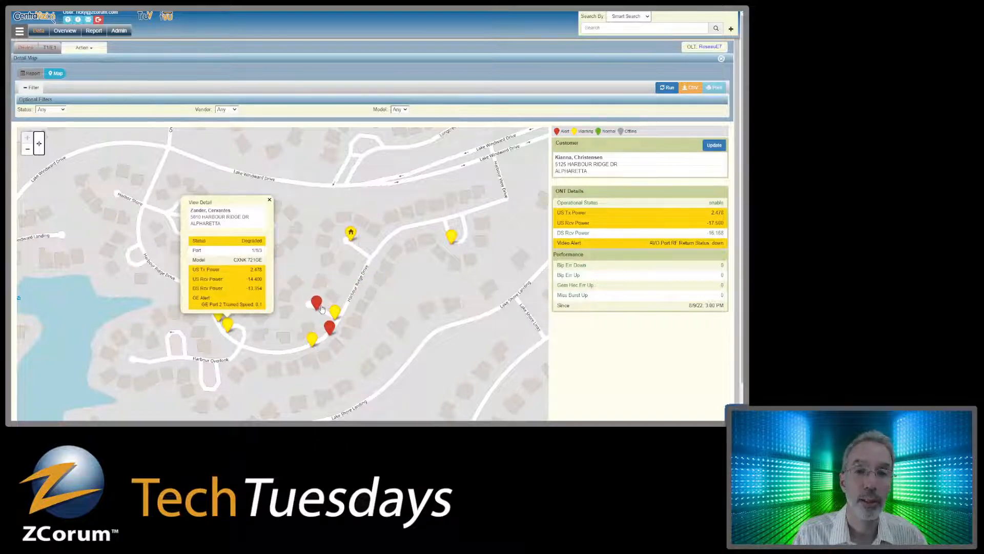
Open the device details for the upper red marker and expand its ONT map into the detail map.
left_click(317, 304)
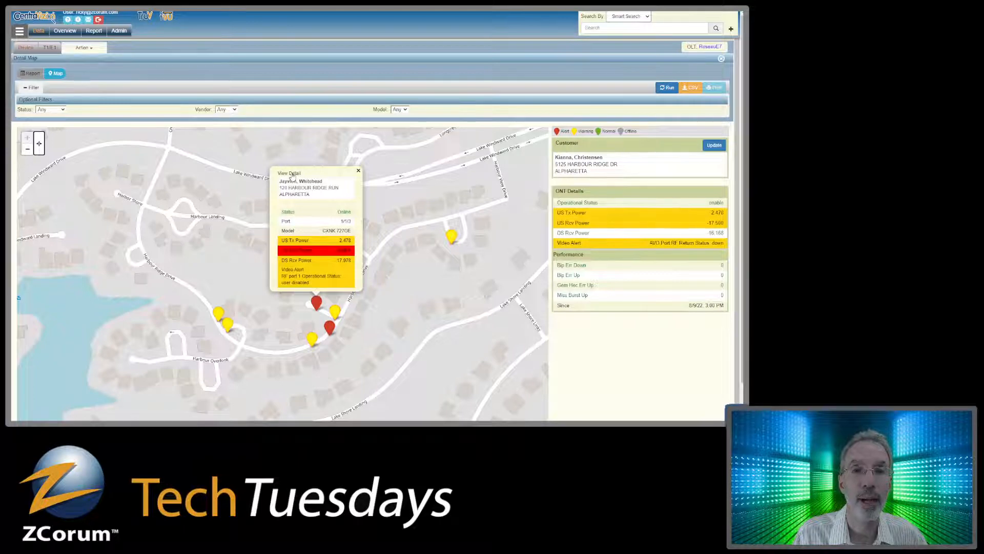
left_click(291, 174)
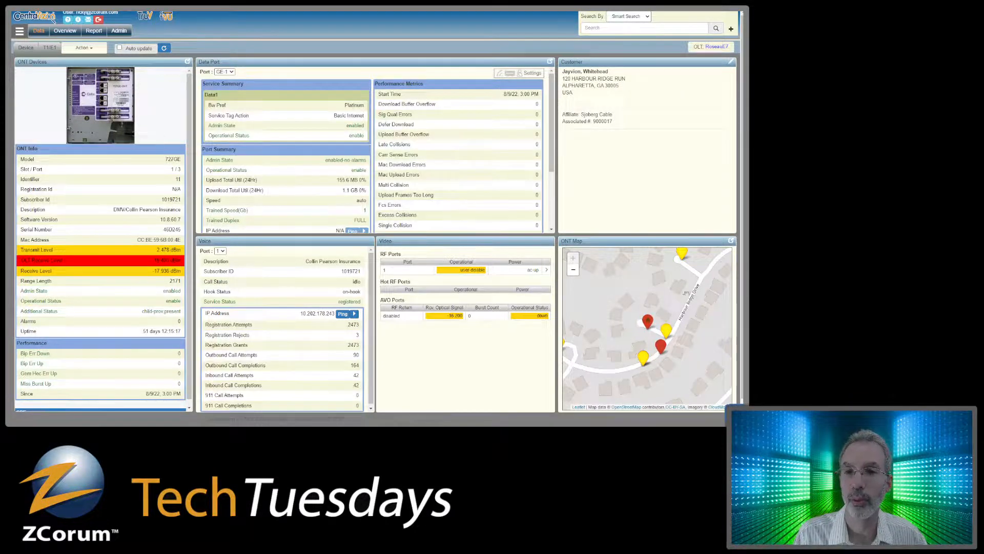
left_click(731, 241)
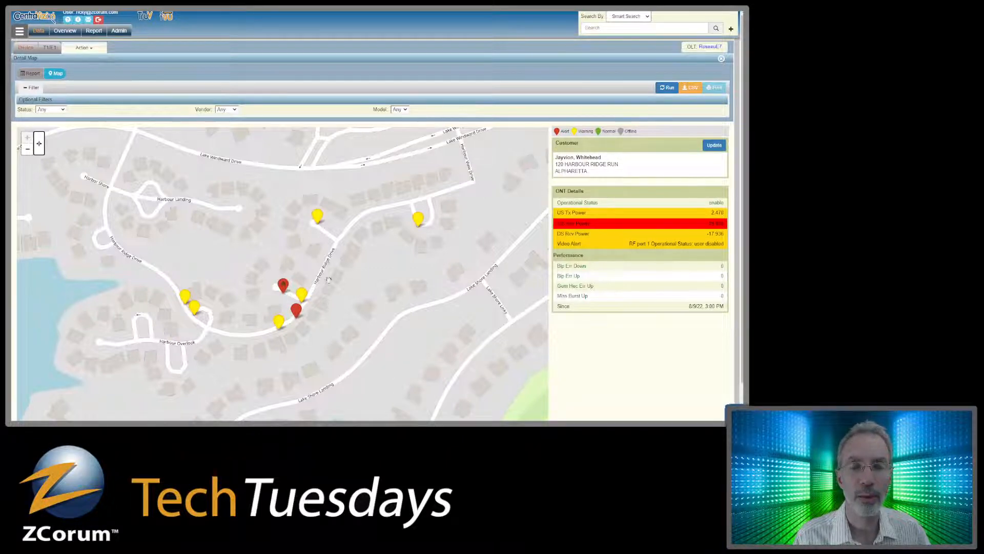
left_click_drag(375, 273, 376, 277)
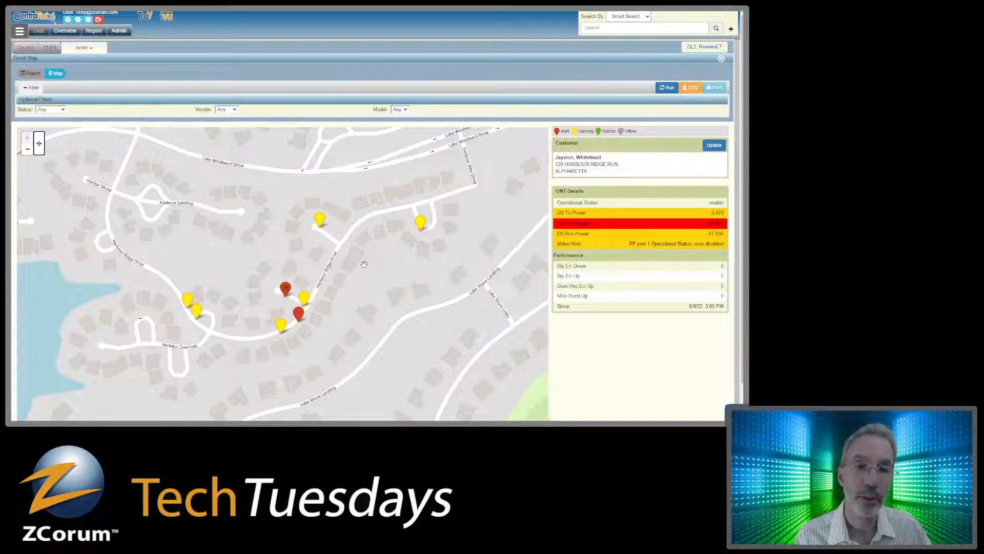
Filter the detail map to ONTs with Offline status.
left_click(63, 109)
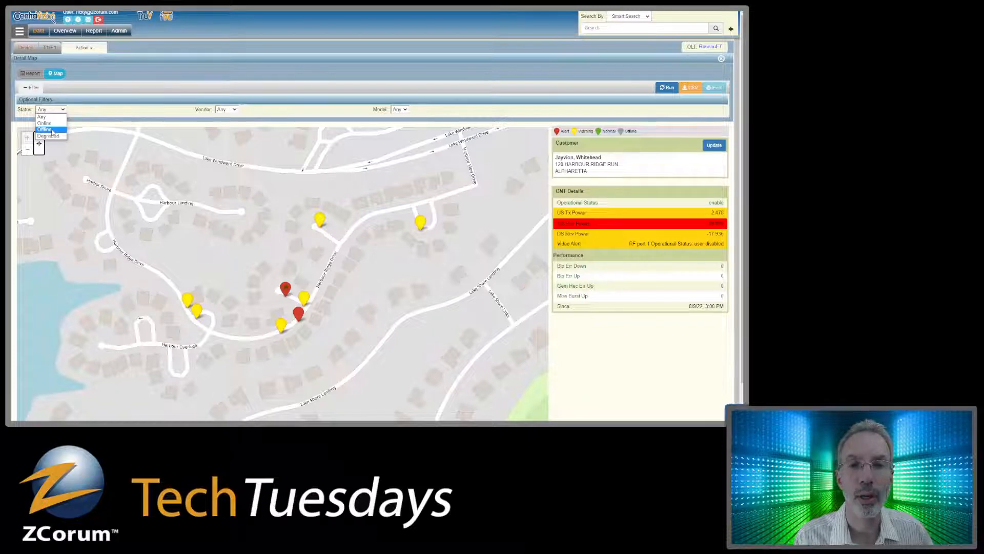
left_click(52, 130)
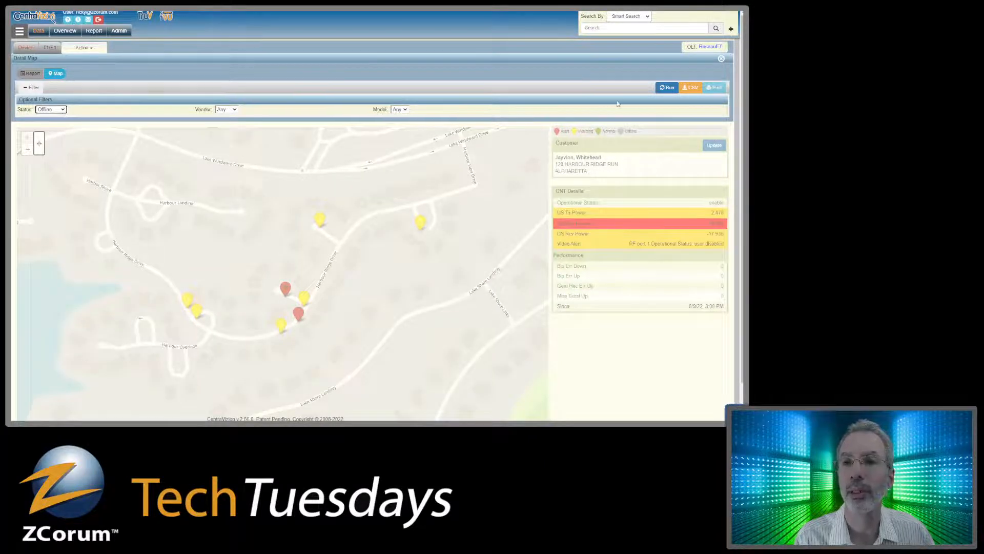
left_click(665, 88)
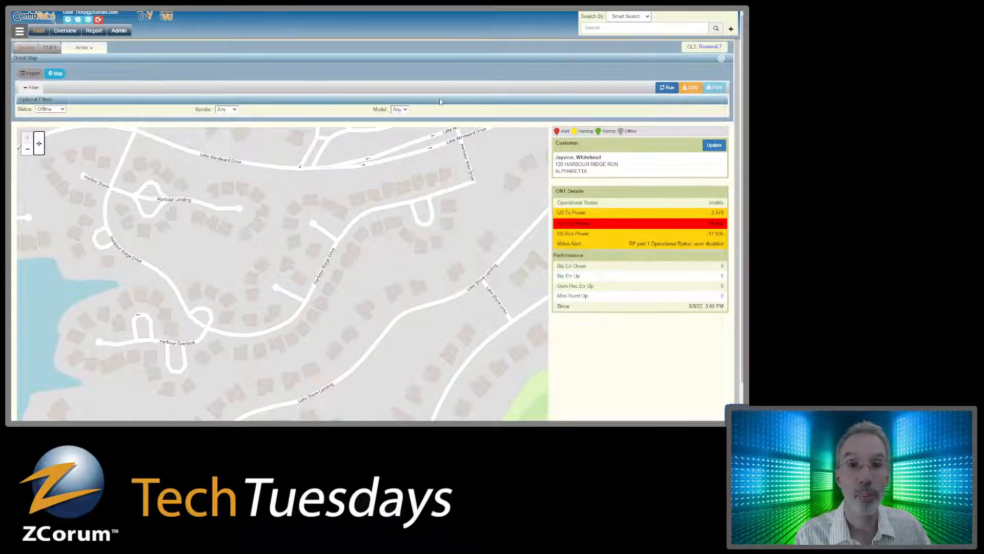
Switch the detail map's status filter to Degraded, Online and Offline in turn without applying it.
left_click(58, 111)
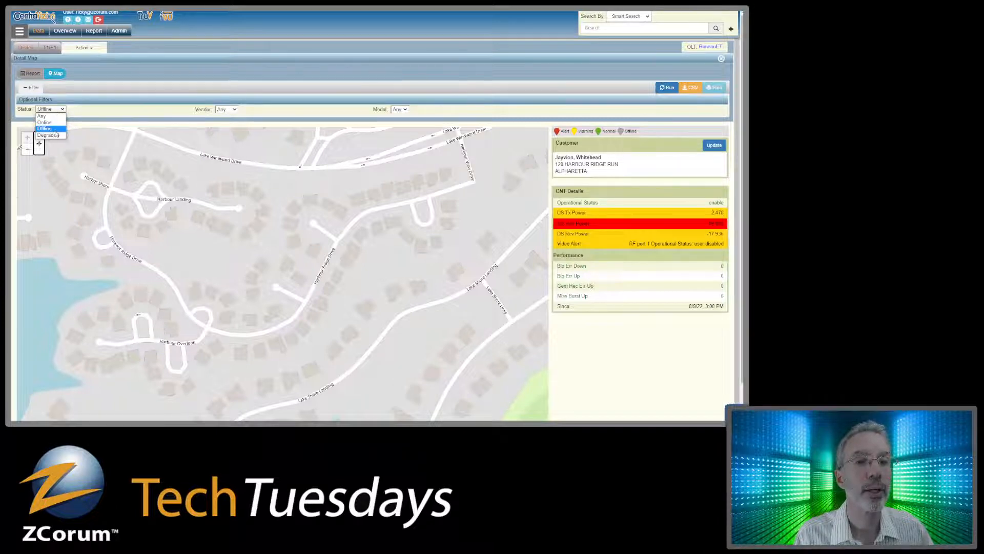
left_click(53, 135)
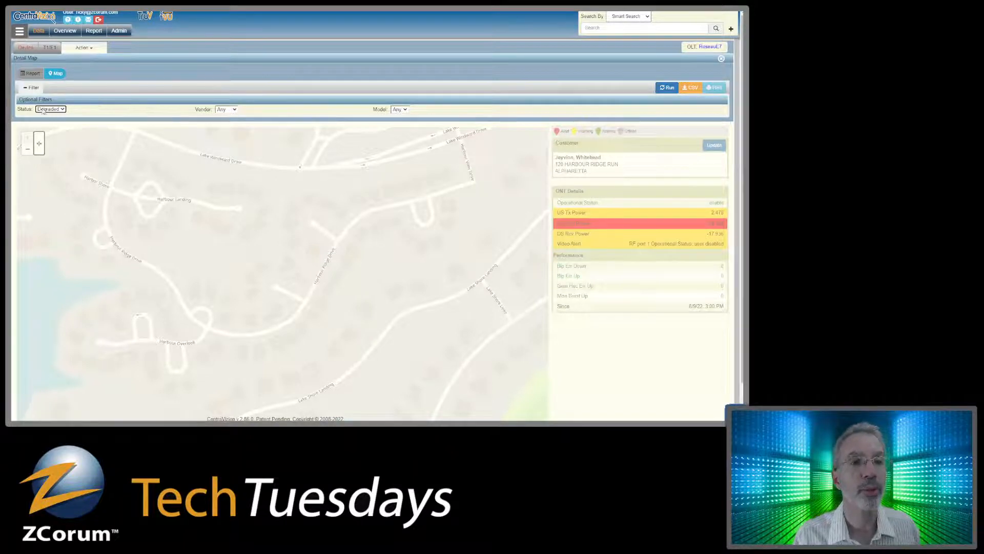
left_click(62, 109)
left_click(50, 122)
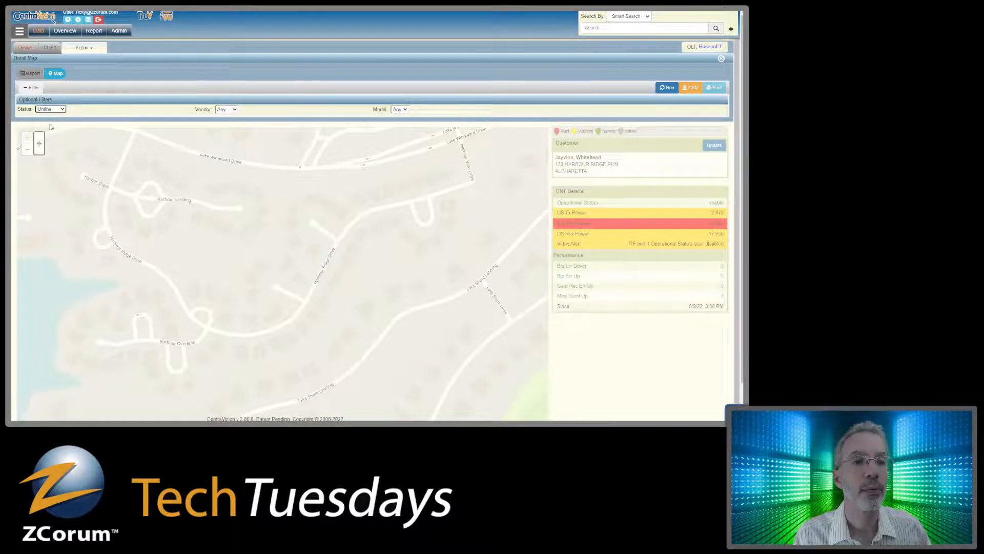
left_click(57, 111)
left_click(51, 129)
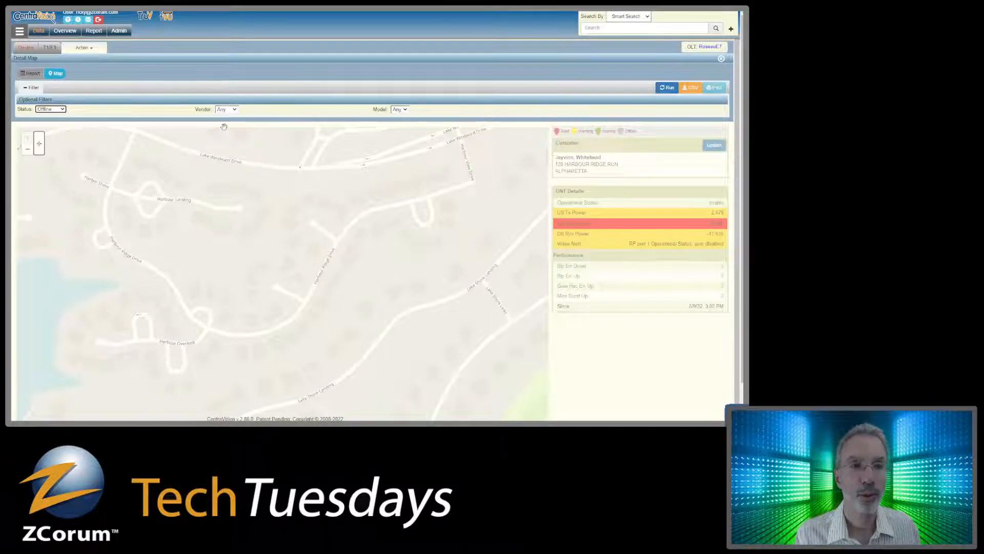
Reset the detail map's status filter to Any and run it.
left_click(59, 110)
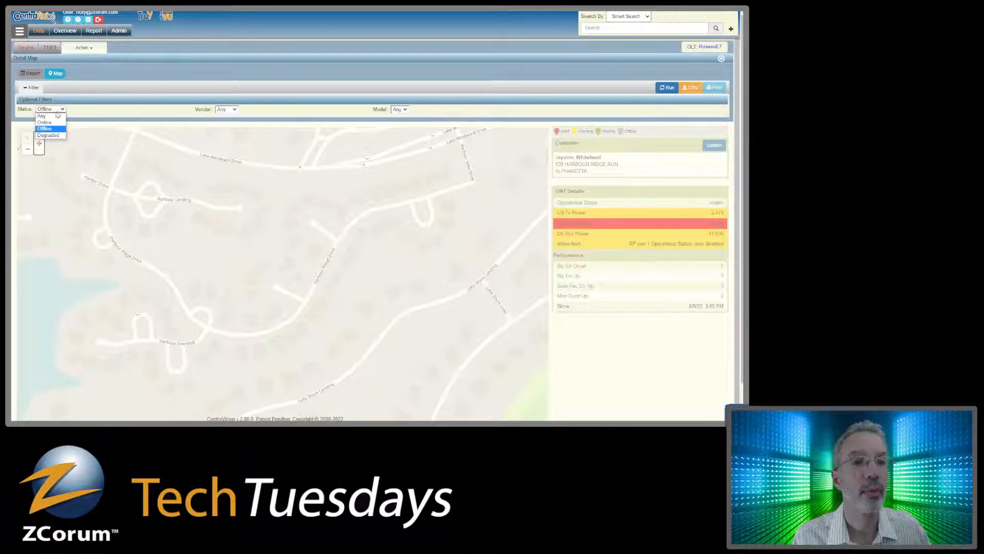
left_click(53, 118)
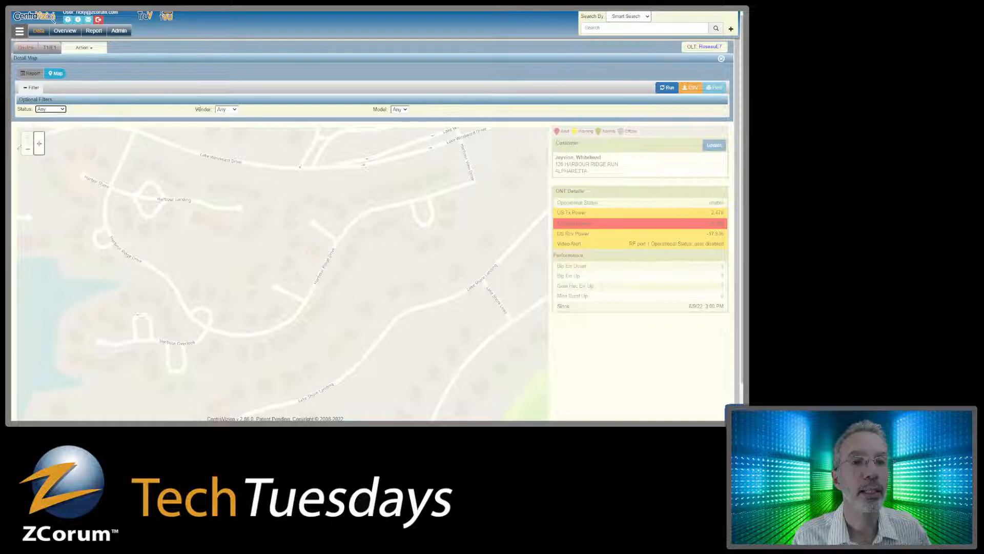
left_click(657, 89)
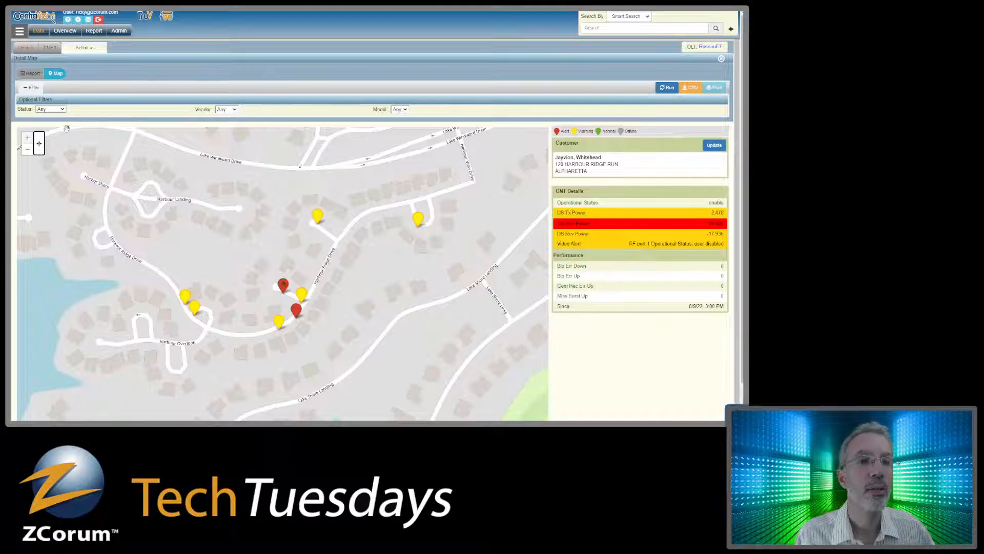
Filter the detail map to ONTs with Degraded status.
left_click(63, 110)
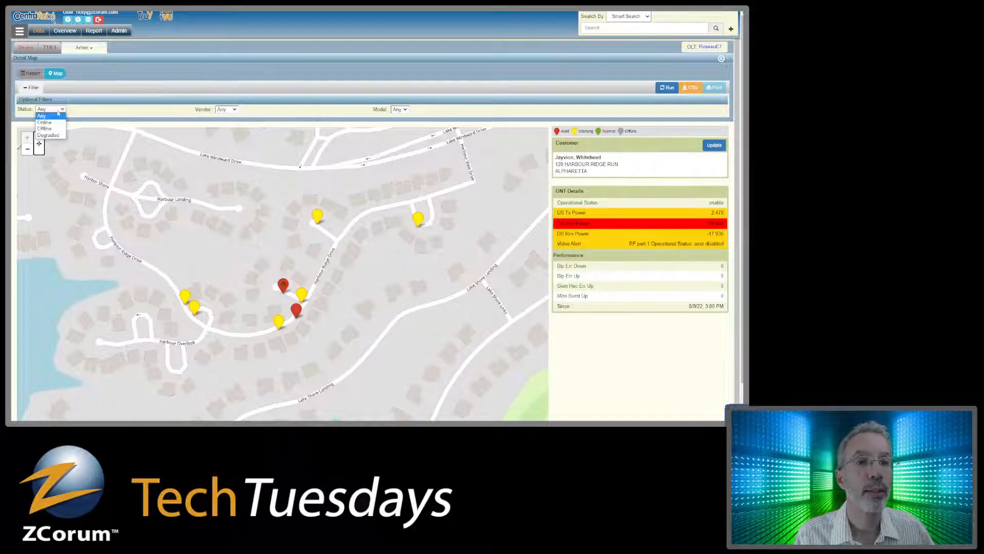
left_click(49, 135)
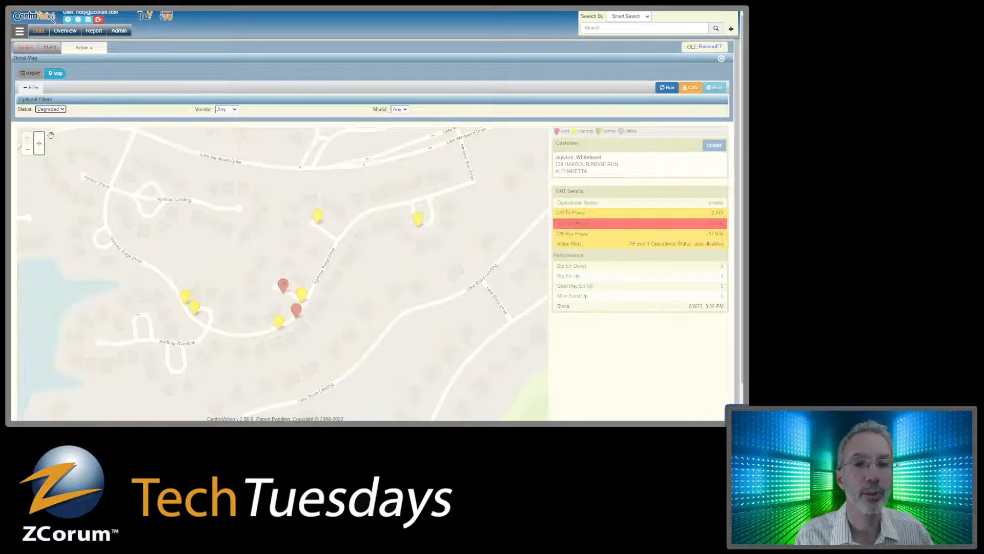
left_click(666, 88)
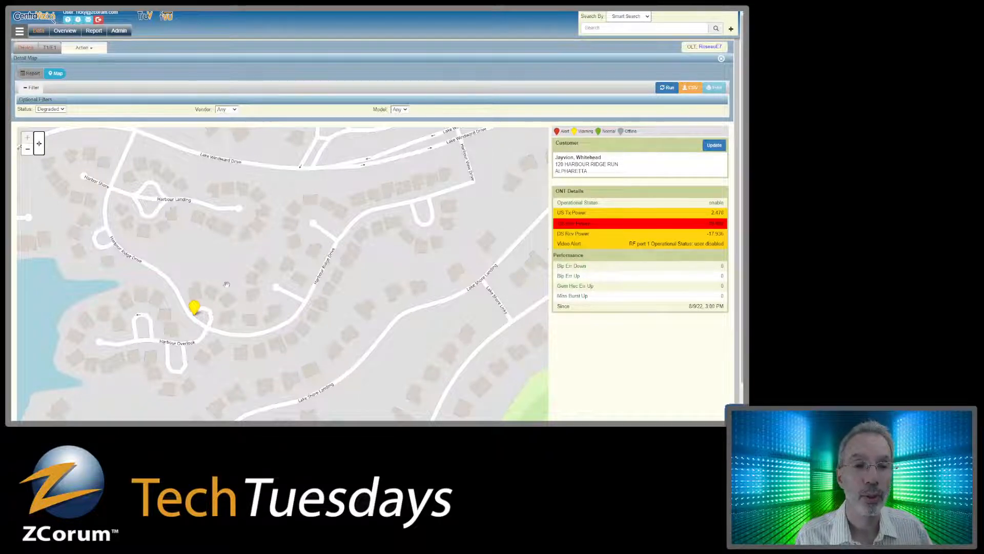
Open the device details for the degraded ONT near Harbour Overlook and expand its ONT map into the detail map.
left_click(195, 310)
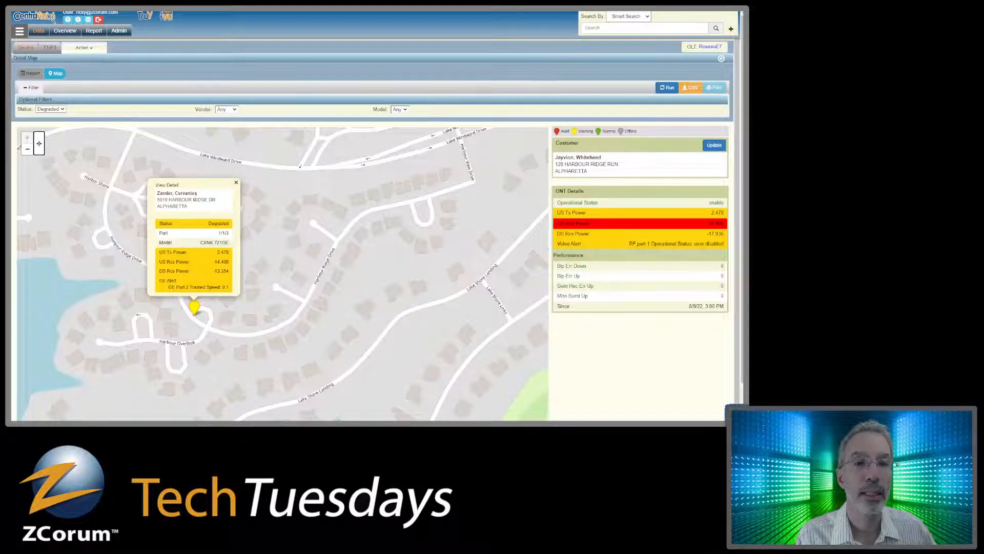
left_click(165, 185)
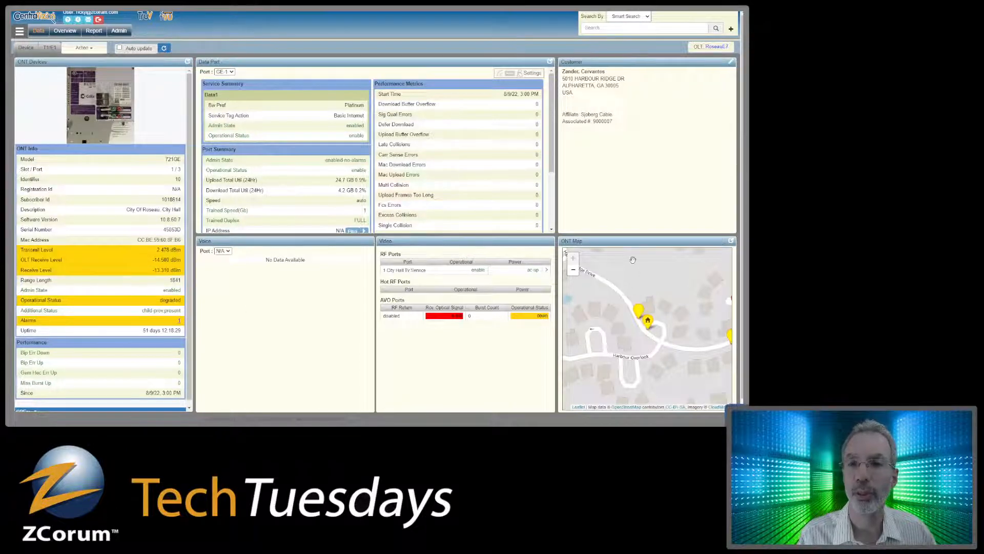
left_click(730, 241)
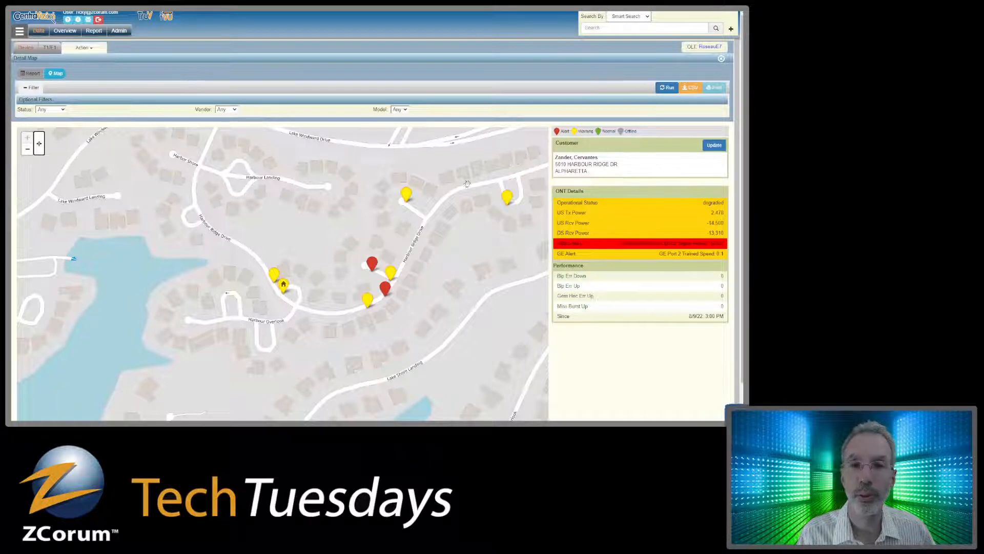
View the summary of the yellow ONT north of the red markers and filter the detail map to vendor CXNK.
left_click(407, 197)
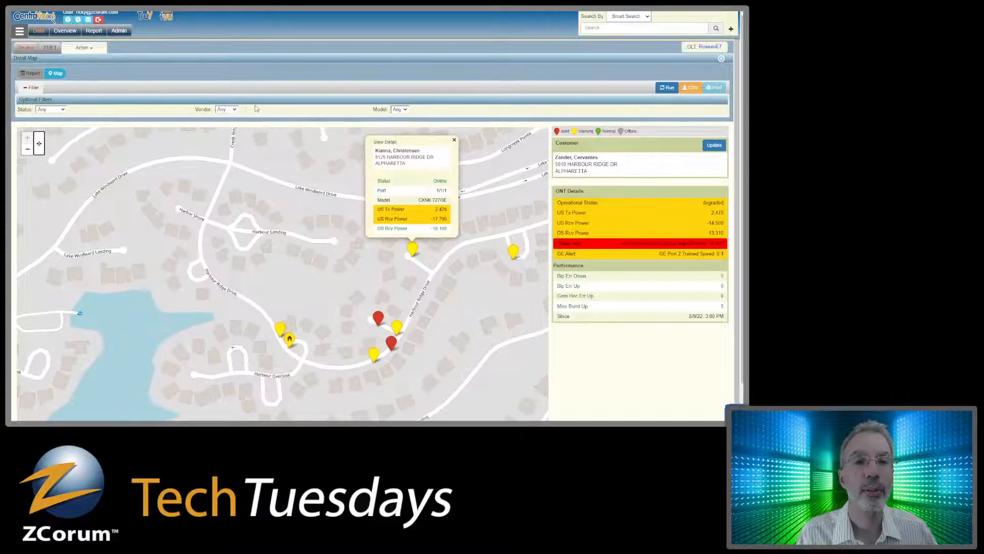
left_click(235, 110)
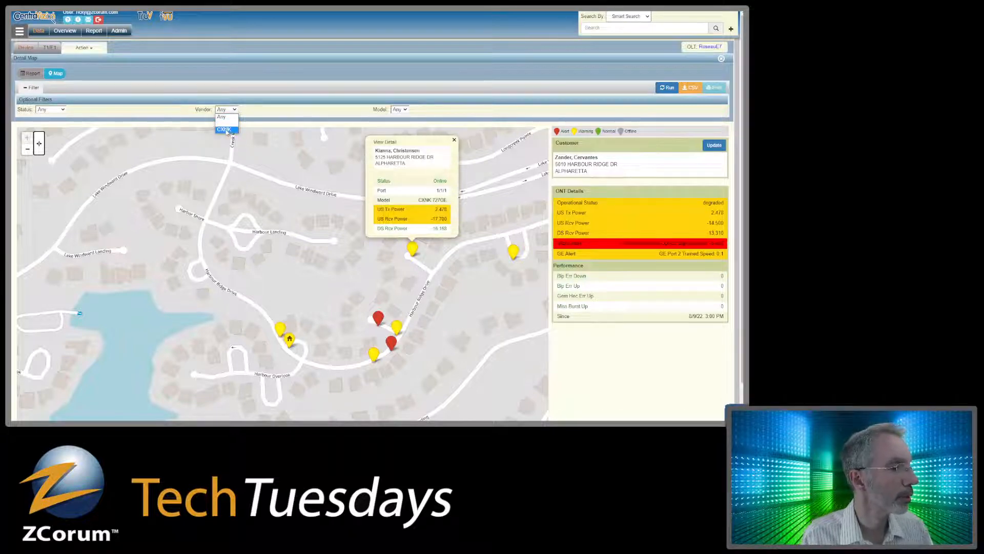
left_click(226, 130)
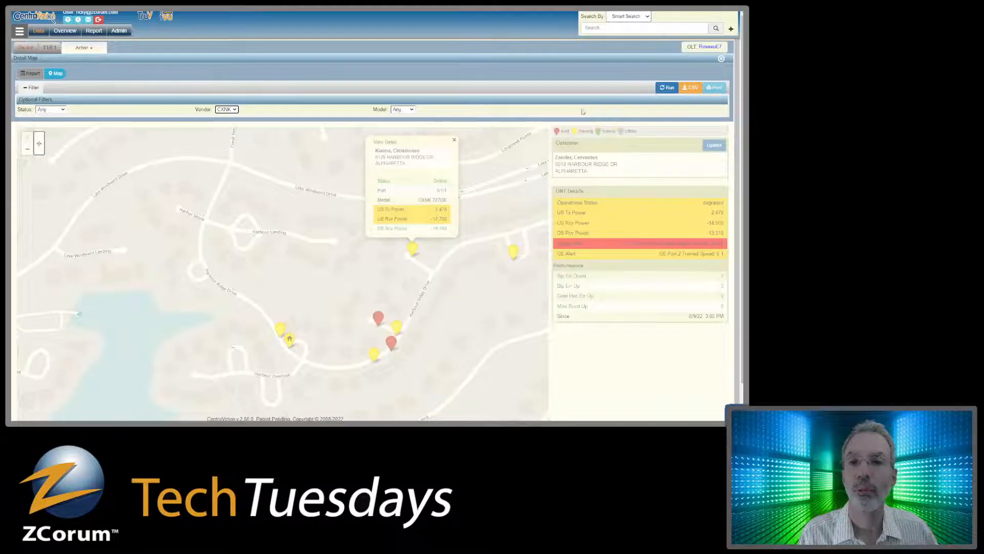
left_click(666, 90)
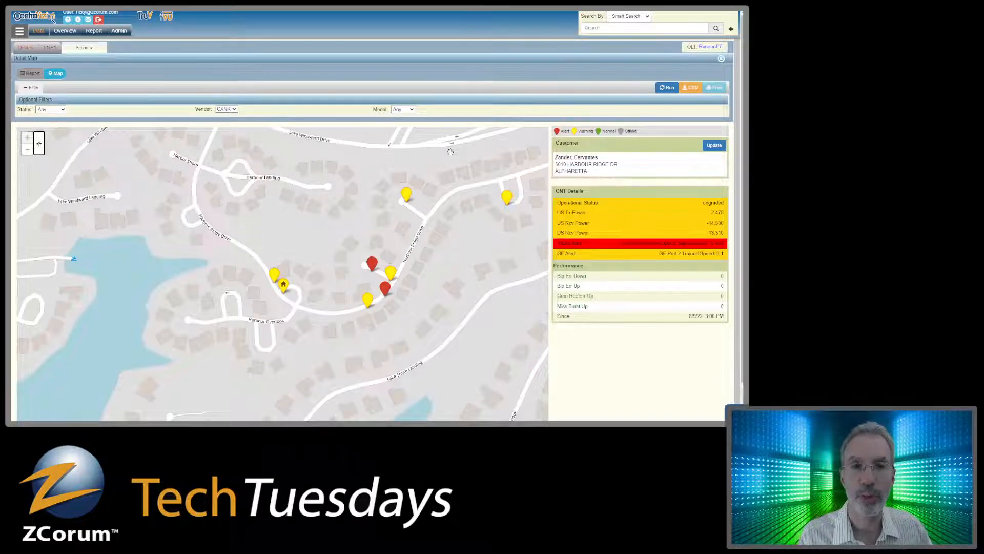
Filter the detail map to ONT model 721GE.
left_click_drag(450, 151, 424, 152)
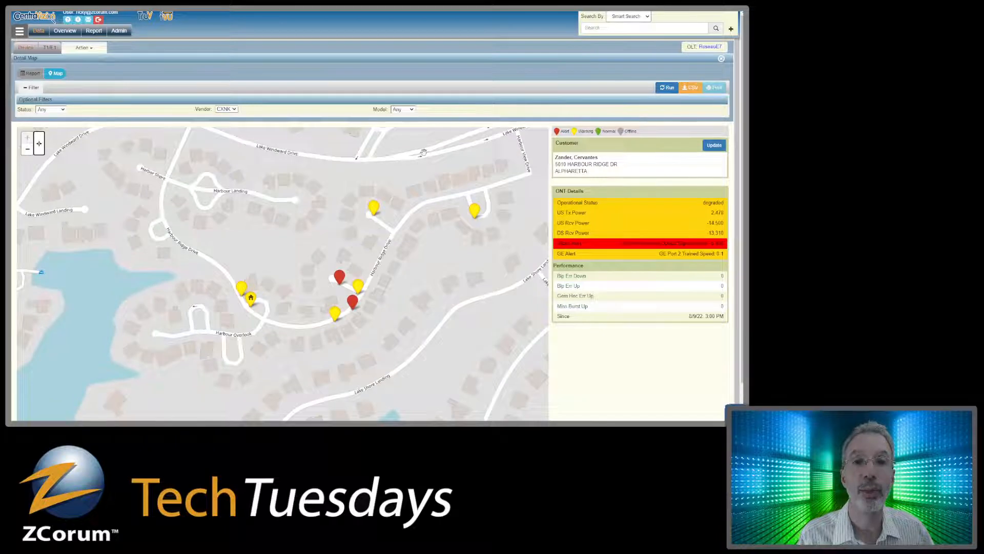
left_click(412, 110)
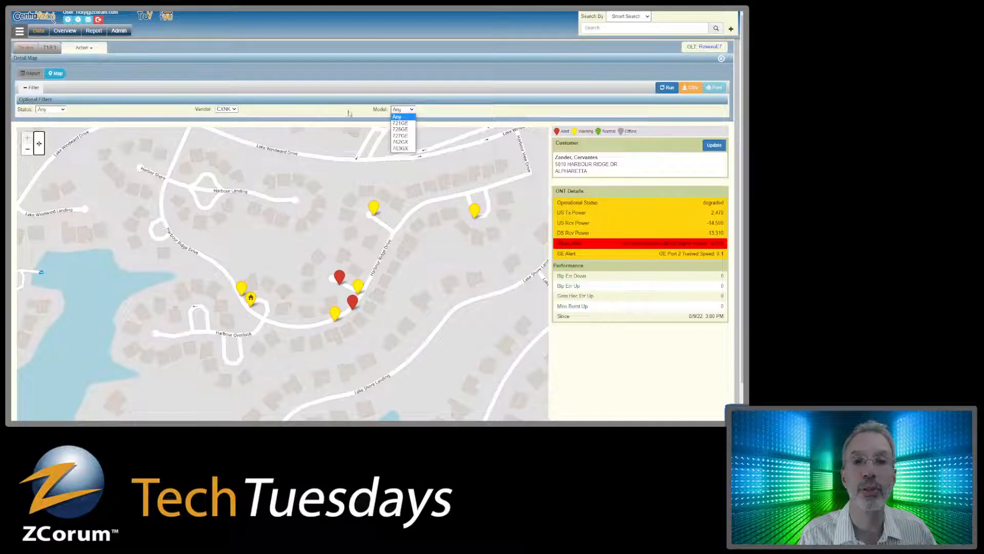
left_click(400, 123)
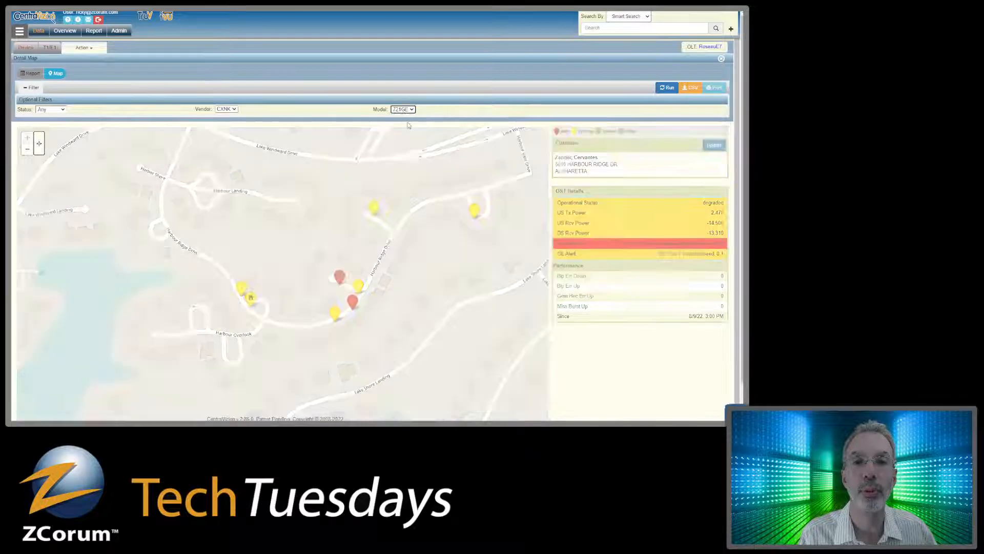
left_click(666, 87)
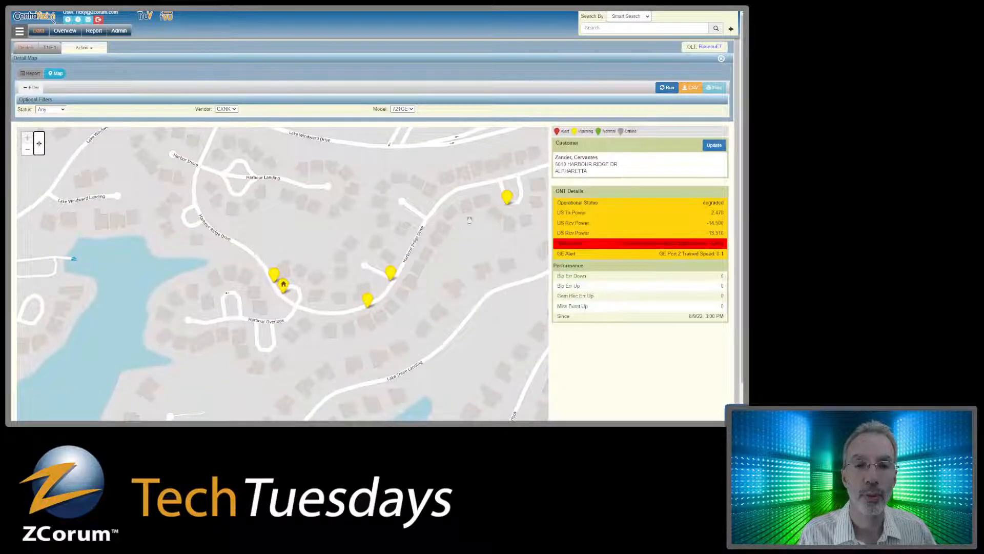
Change the detail map's model filter to 727GE and run it.
left_click(402, 109)
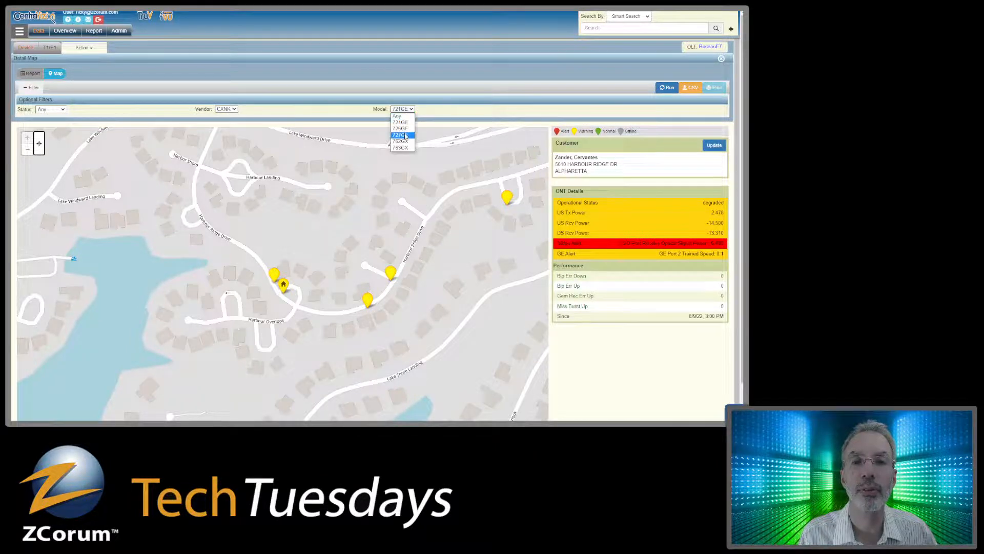
left_click(400, 135)
left_click(666, 88)
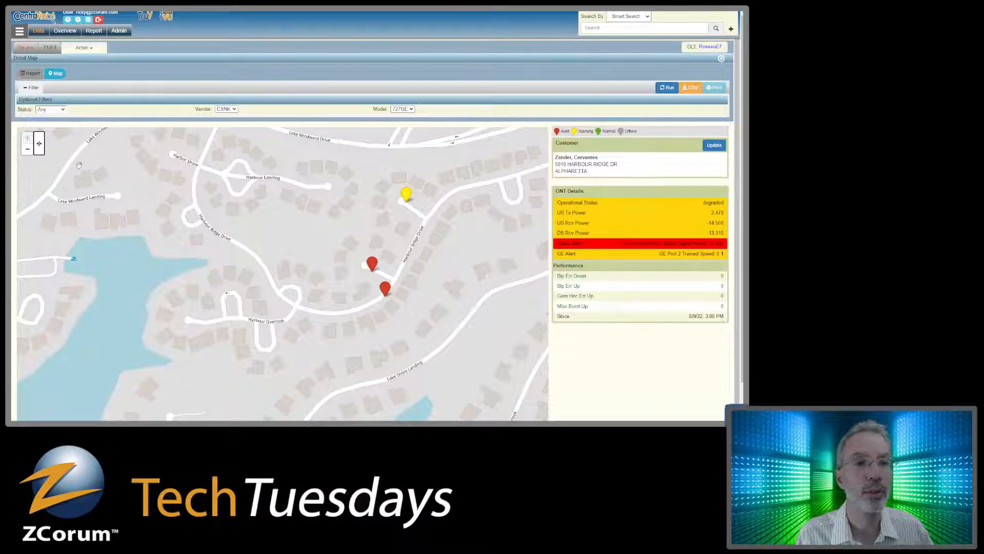
Examine where the filtered 727GE ONTs lie, both at street level and across the wider lake area.
left_click(27, 149)
scroll(29, 151, "down", 1)
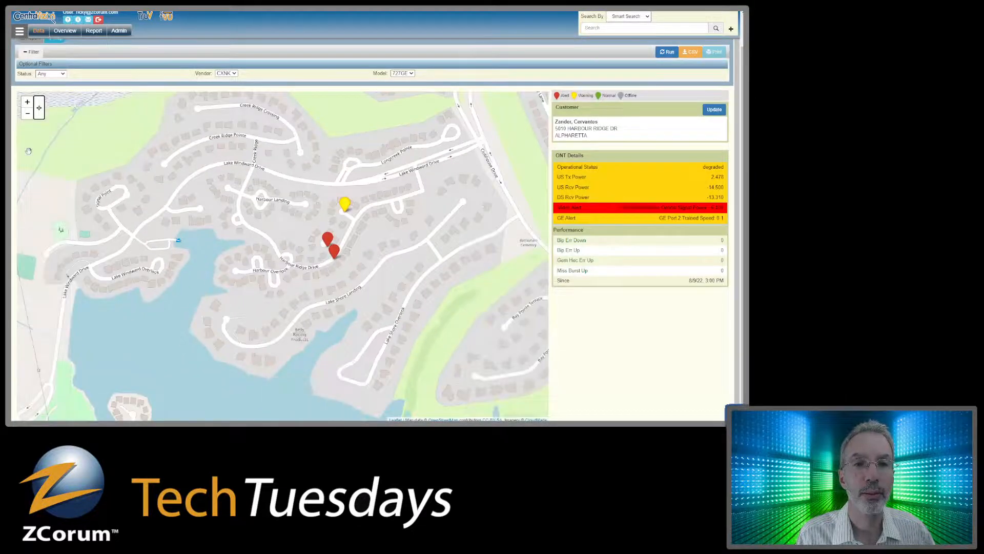
left_click(28, 114)
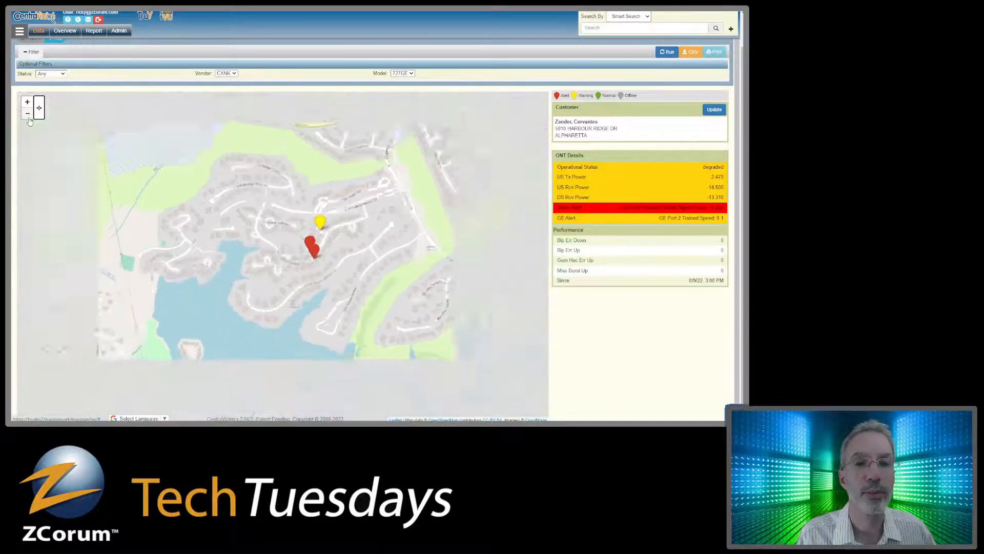
left_click(28, 105)
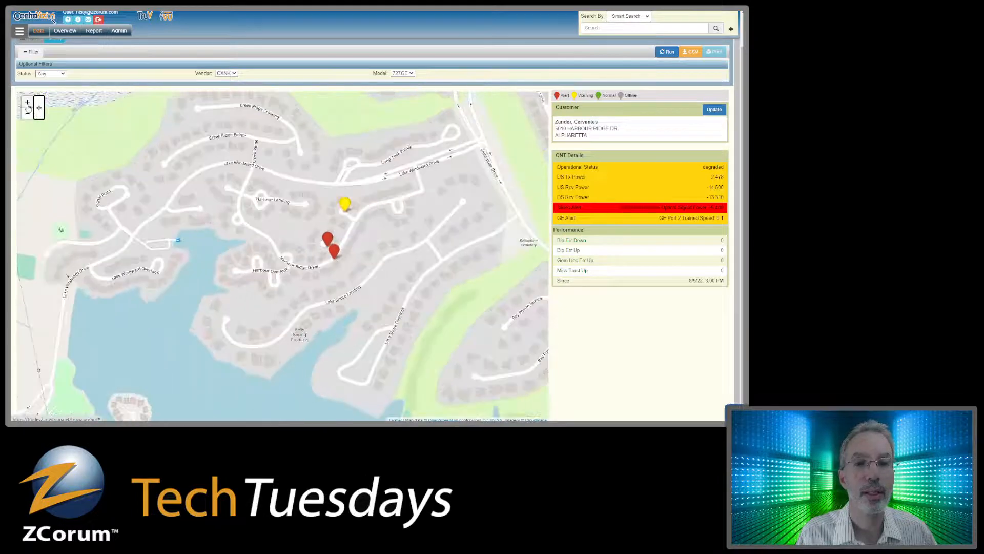
left_click(27, 106)
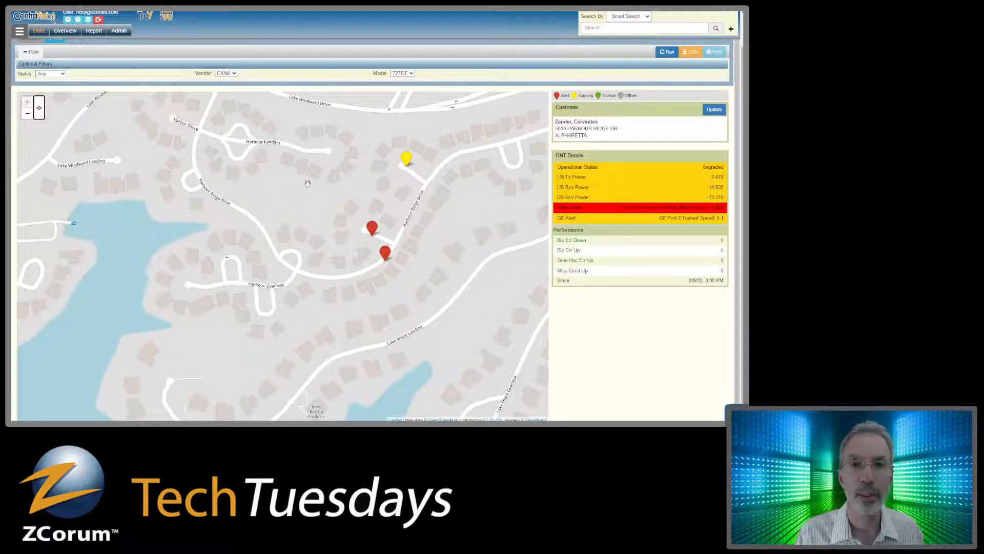
mouse_move(307, 183)
left_mouse_down()
mouse_move(343, 210)
mouse_move(308, 188)
mouse_move(358, 209)
mouse_move(310, 192)
left_mouse_up()
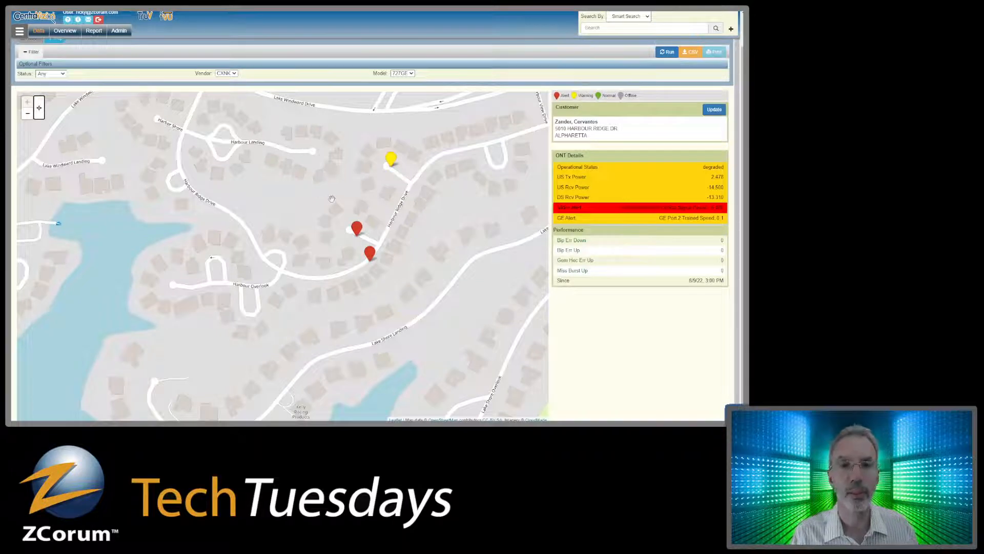
scroll(330, 207, "down", 2)
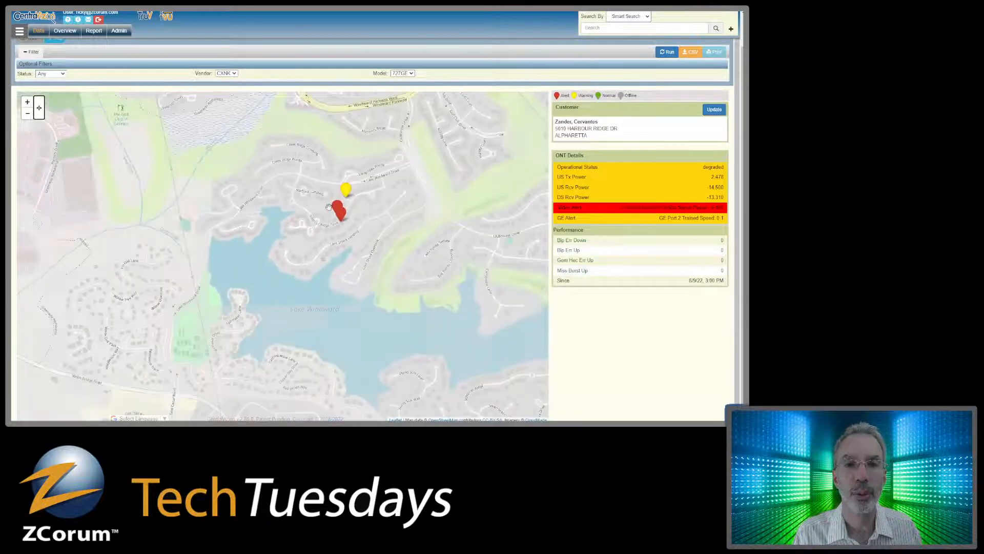
scroll(325, 206, "up", 2)
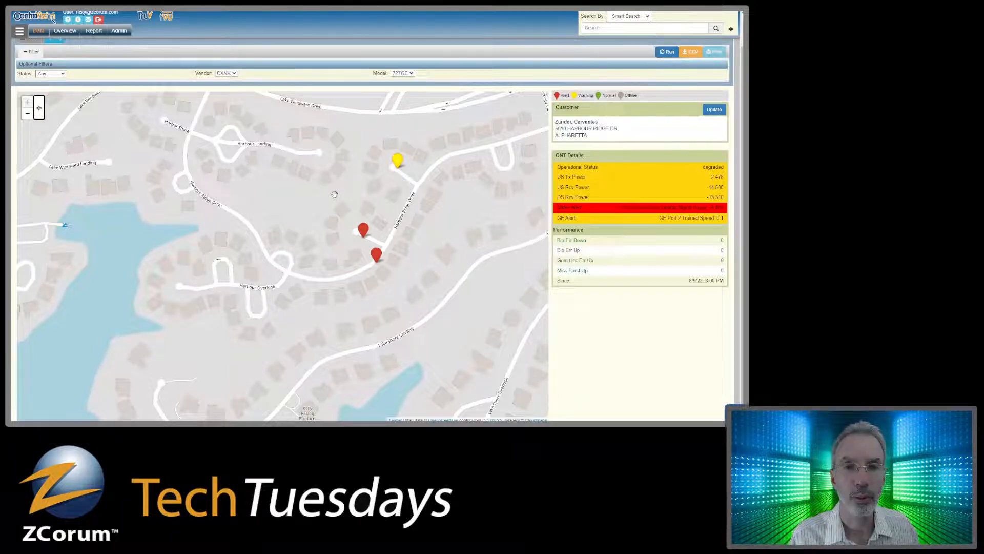
left_click_drag(334, 194, 277, 198)
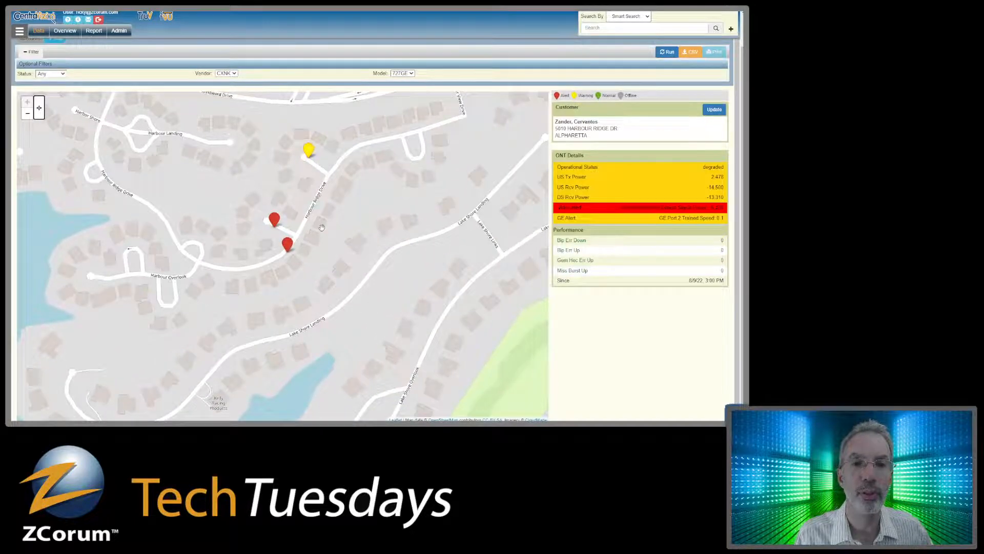
scroll(321, 227, "down", 3)
scroll(321, 227, "down", 2)
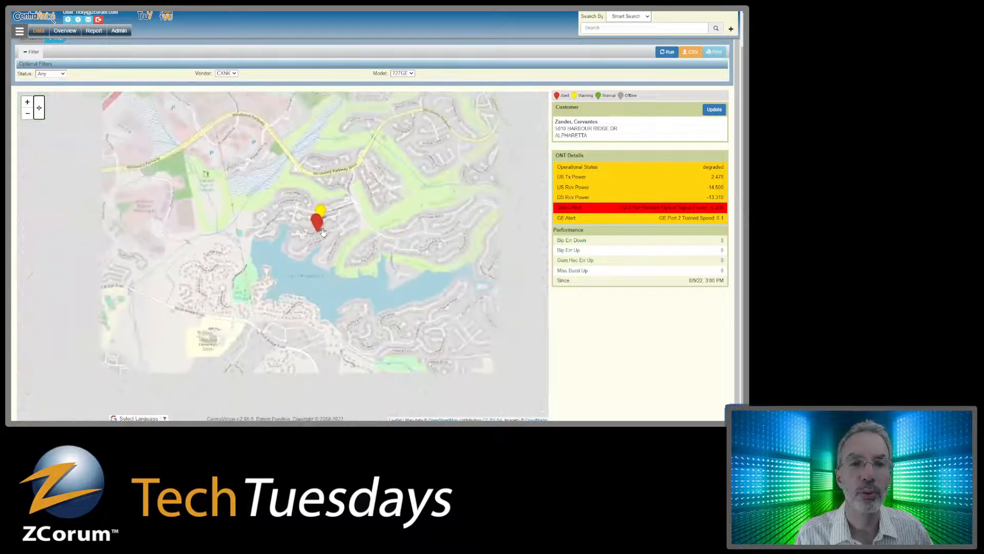
scroll(323, 231, "up", 2)
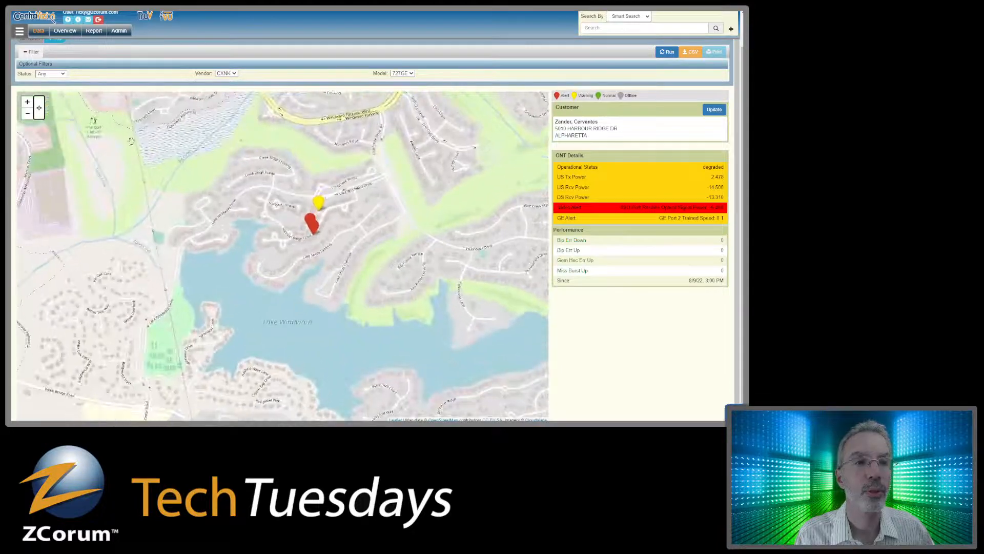
left_click(27, 105)
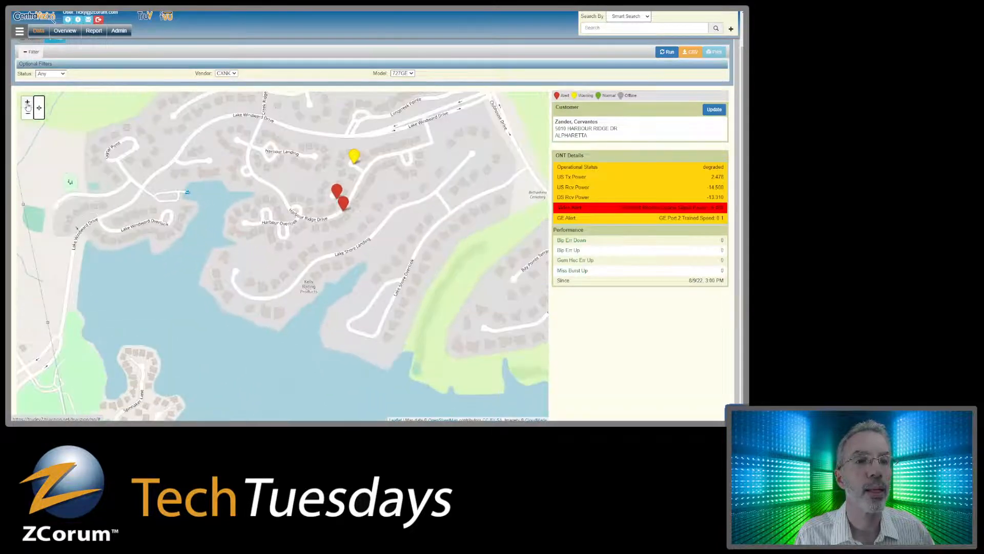
left_click_drag(225, 157, 218, 186)
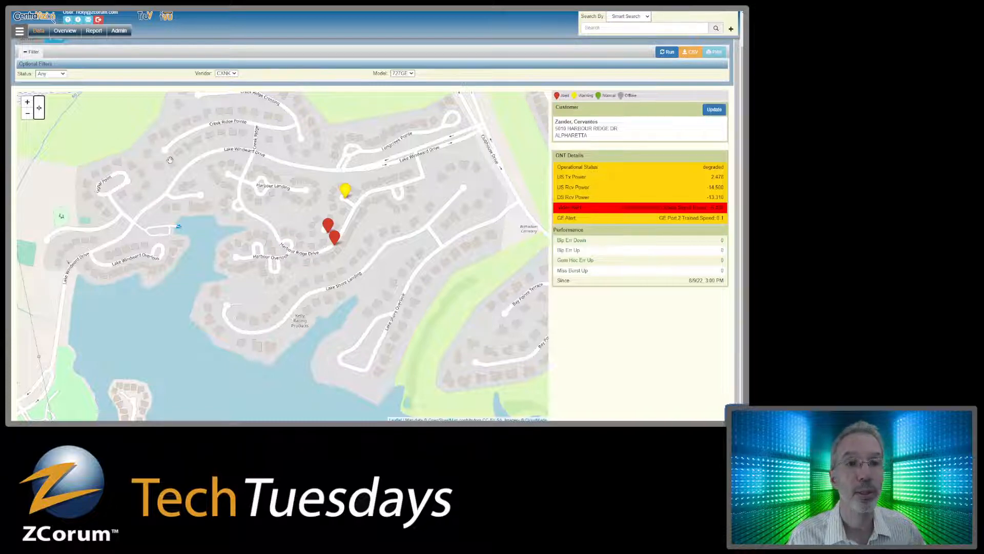
Try to show the current location on the map and block the browser's location request.
left_click(40, 109)
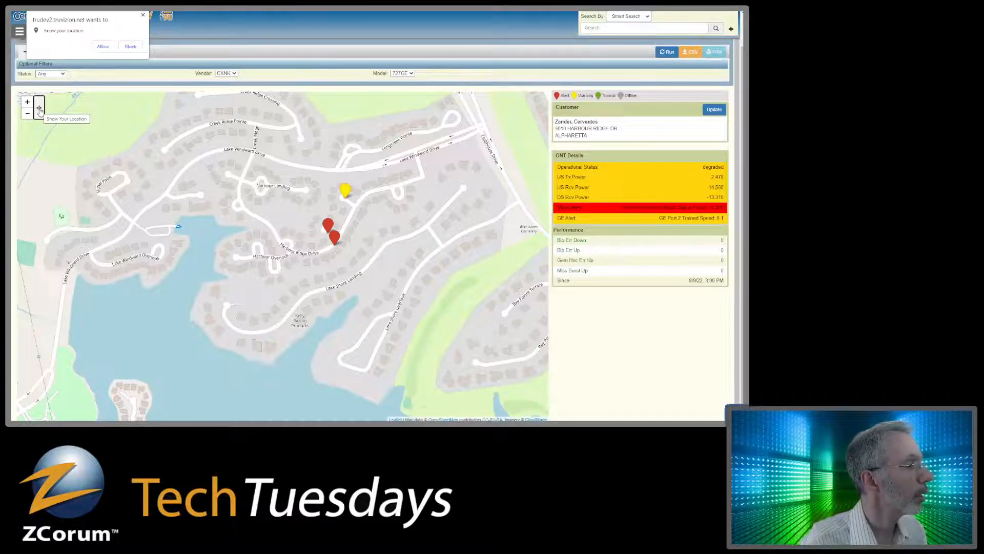
left_click(130, 48)
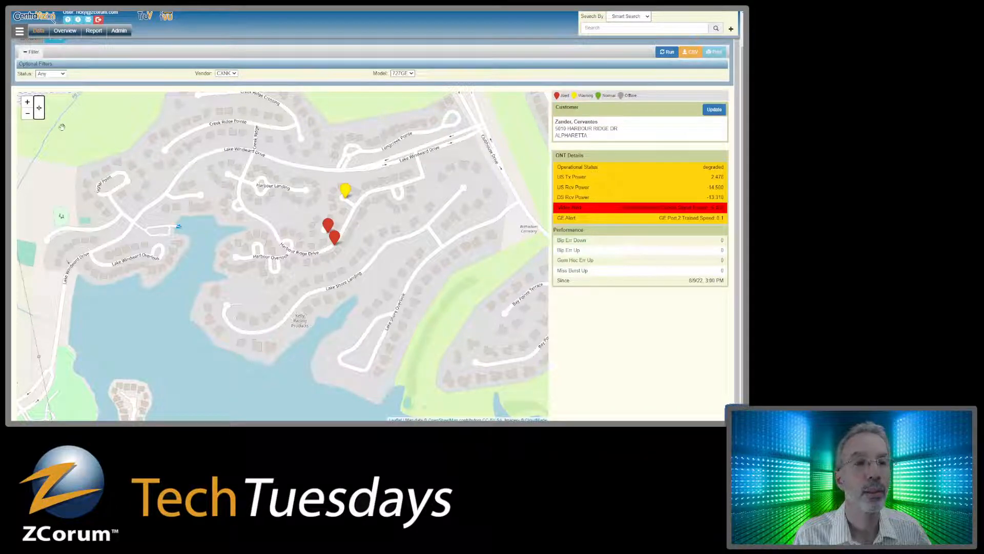
View the ONT summary for the upper red marker on the detail map and close it.
left_click_drag(129, 138, 133, 197)
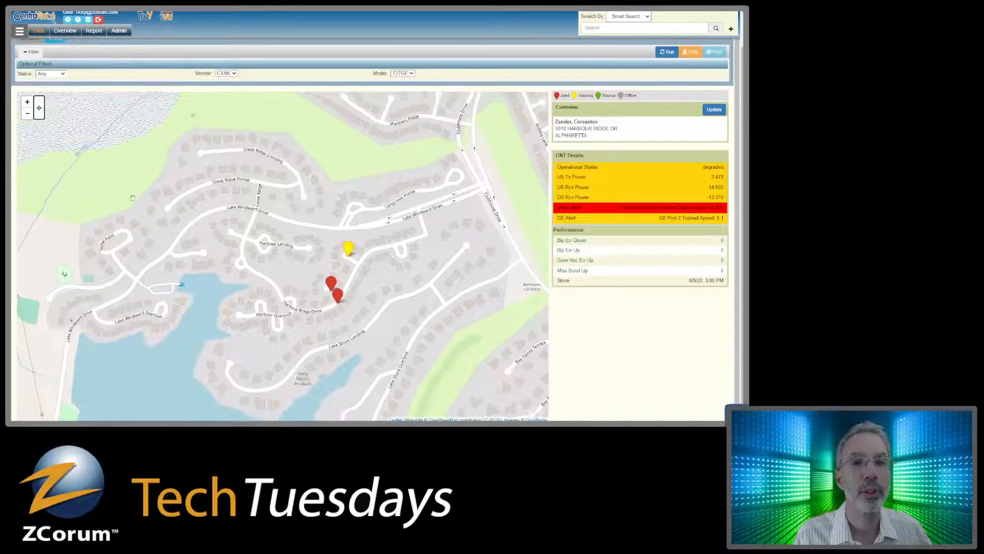
left_click_drag(205, 190, 164, 173)
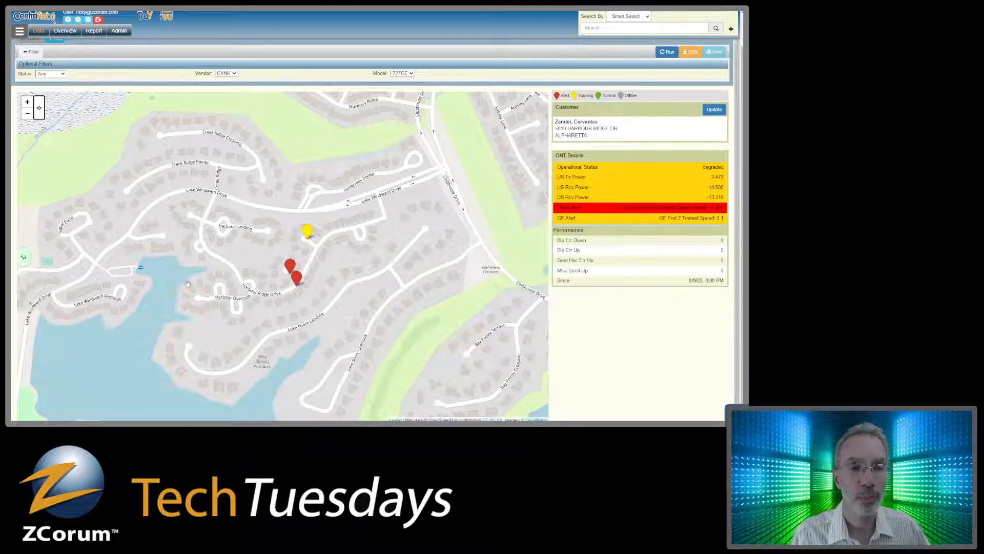
left_click(290, 267)
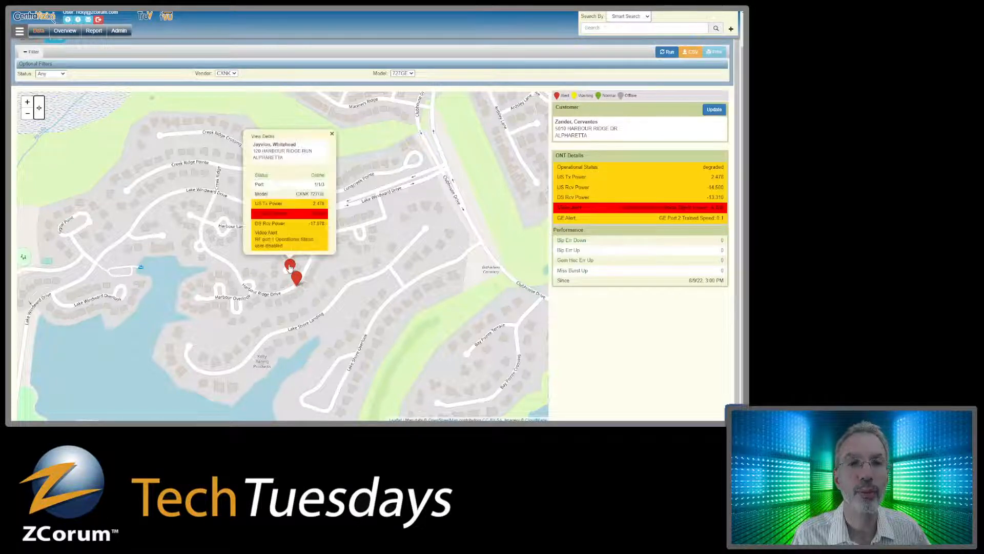
right_click(290, 266)
left_click(177, 193)
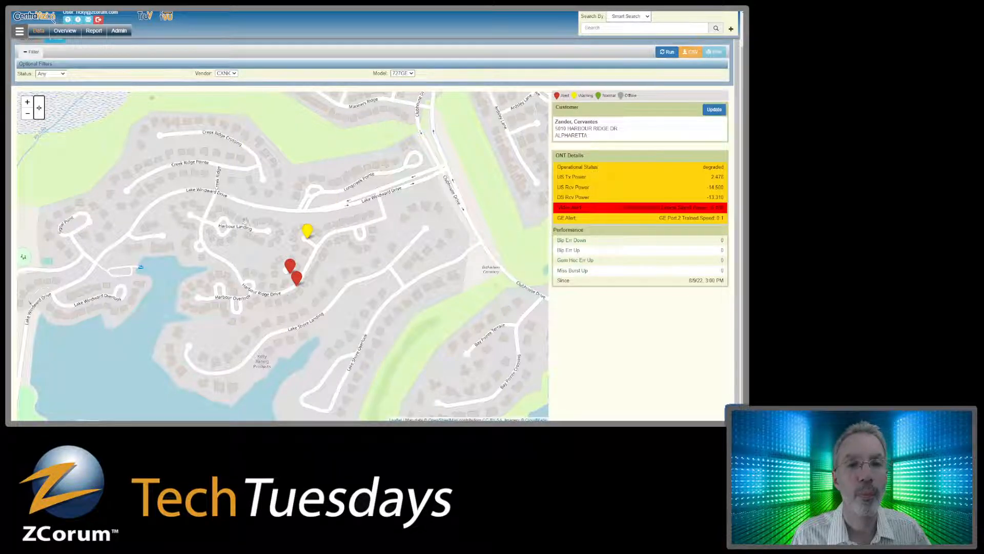
left_click(290, 267)
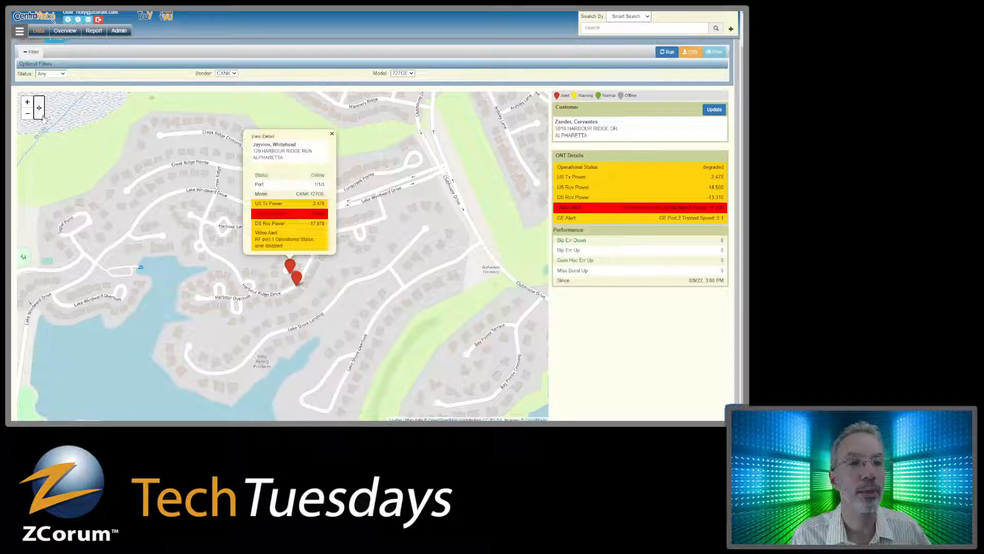
left_click(332, 135)
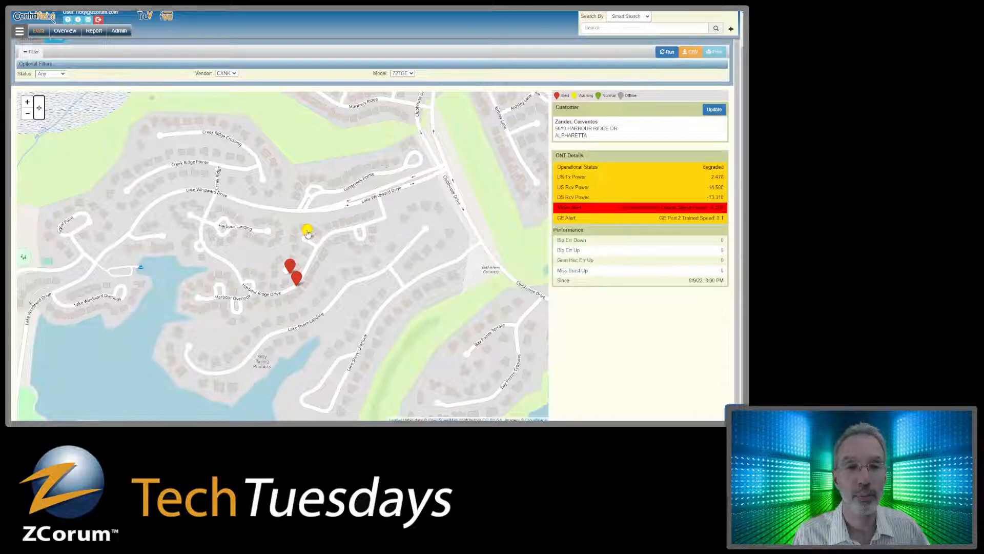
mouse_move(307, 234)
left_mouse_down()
mouse_move(349, 250)
mouse_move(323, 252)
mouse_move(283, 230)
left_mouse_up()
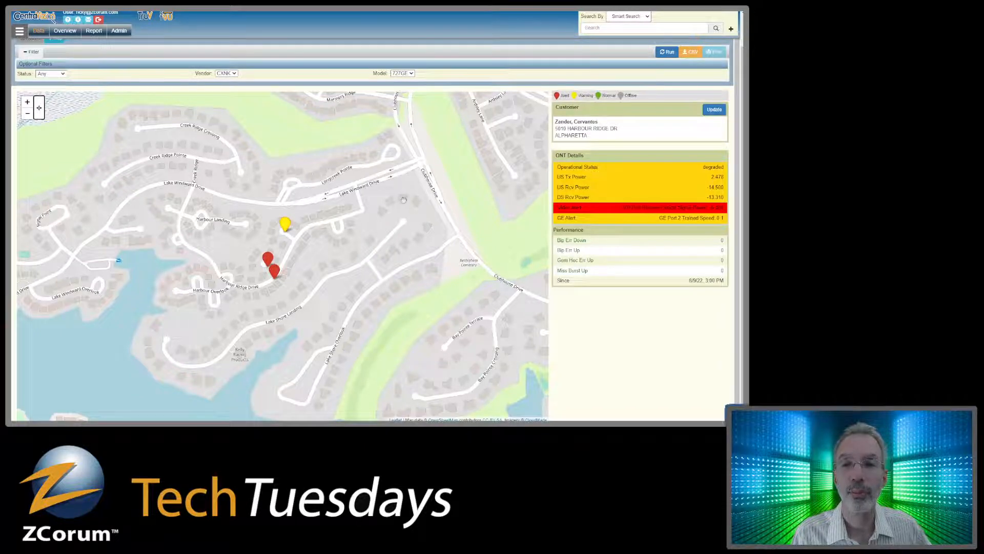
left_click_drag(398, 217, 408, 198)
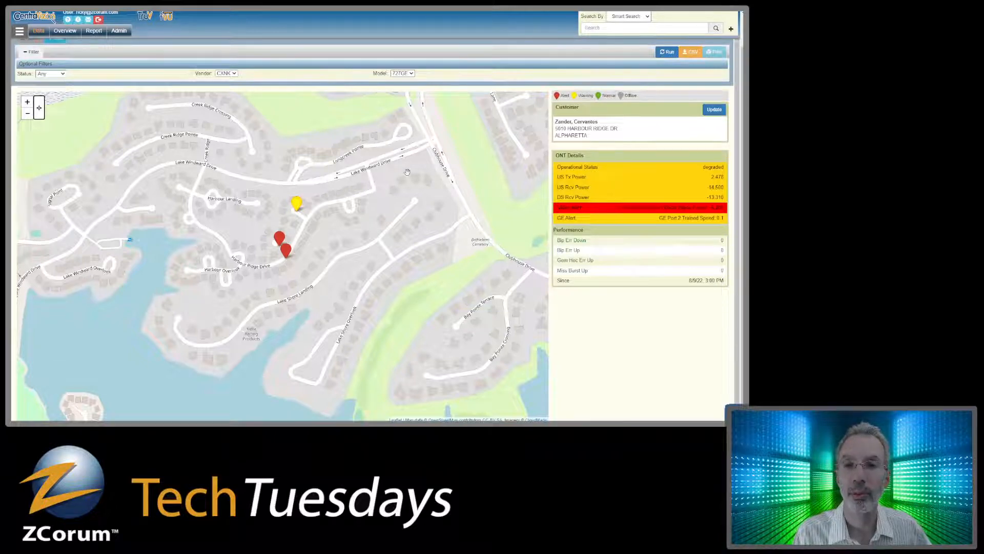
mouse_move(406, 175)
left_mouse_down()
mouse_move(400, 189)
mouse_move(396, 175)
left_mouse_up()
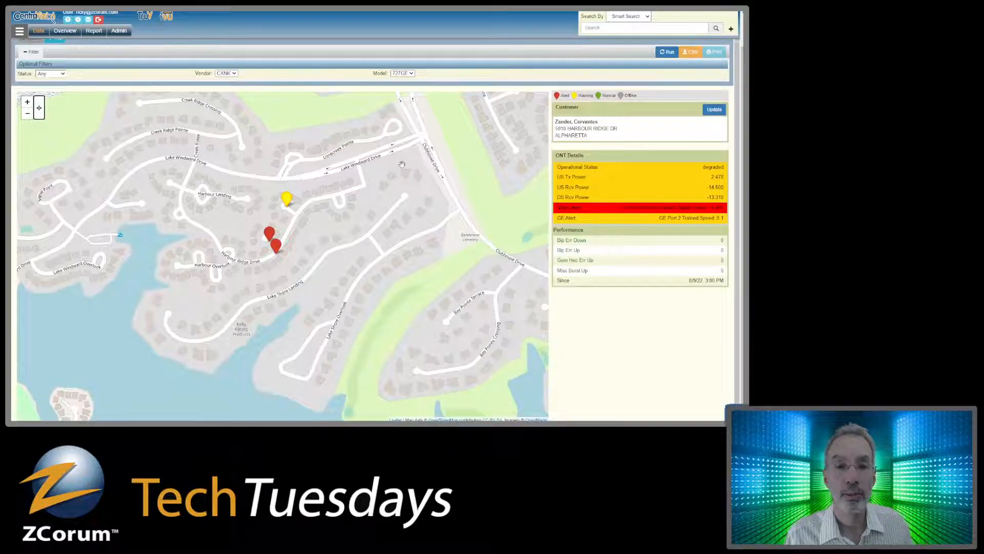